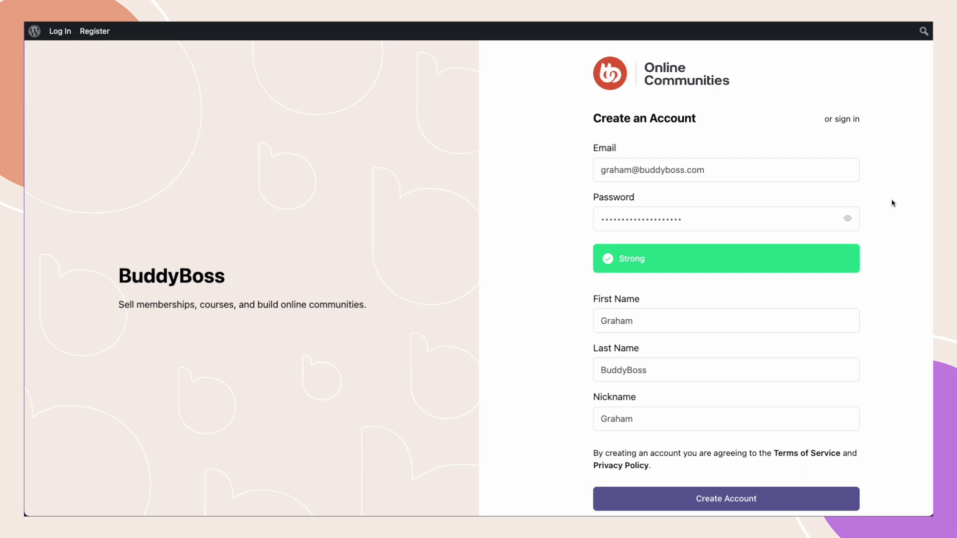
# - Highlight the email's buddyboss.com domain, then submit Create Account to show the blacklist error
pyautogui.moveTo(711, 170); pyautogui.dragTo(686, 170)
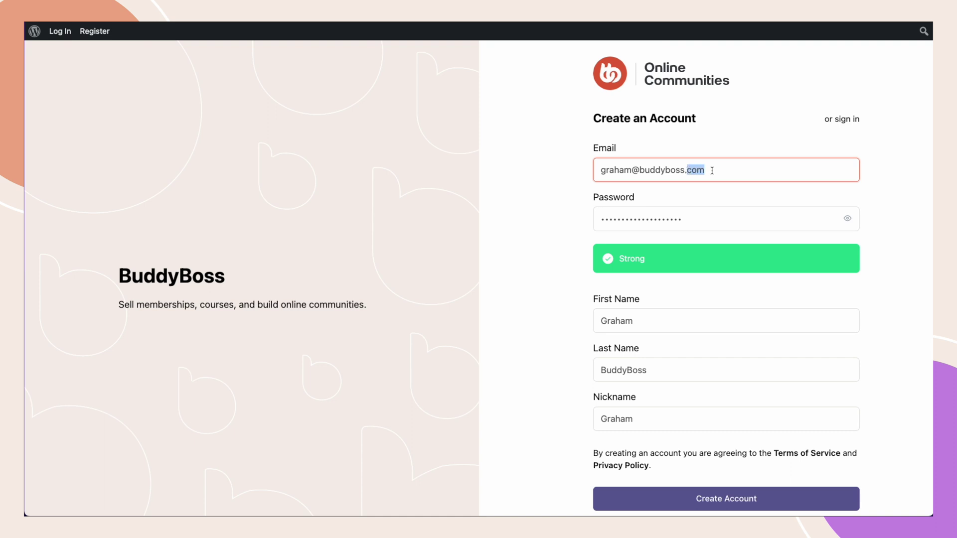
pyautogui.moveTo(718, 170); pyautogui.dragTo(668, 170)
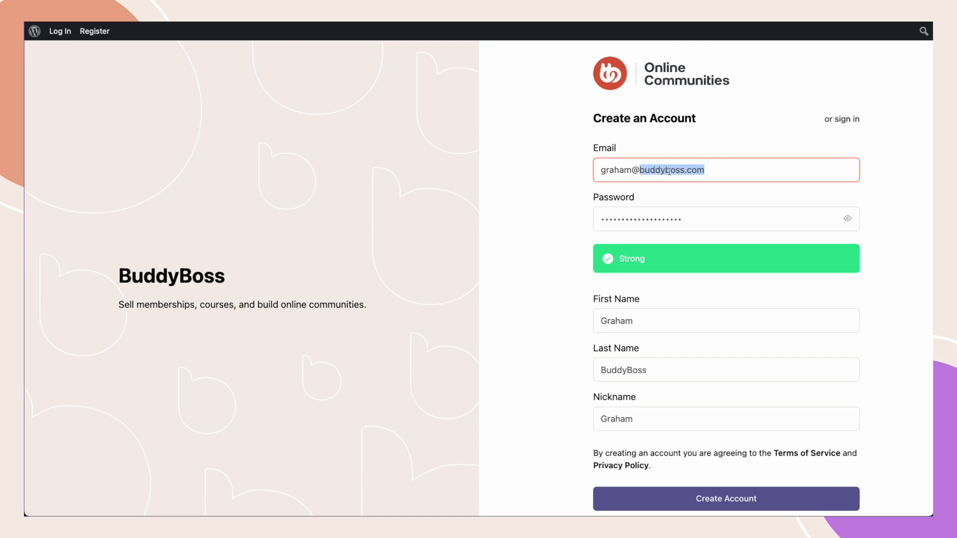
pyautogui.moveTo(731, 168); pyautogui.dragTo(593, 171)
pyautogui.click(576, 177)
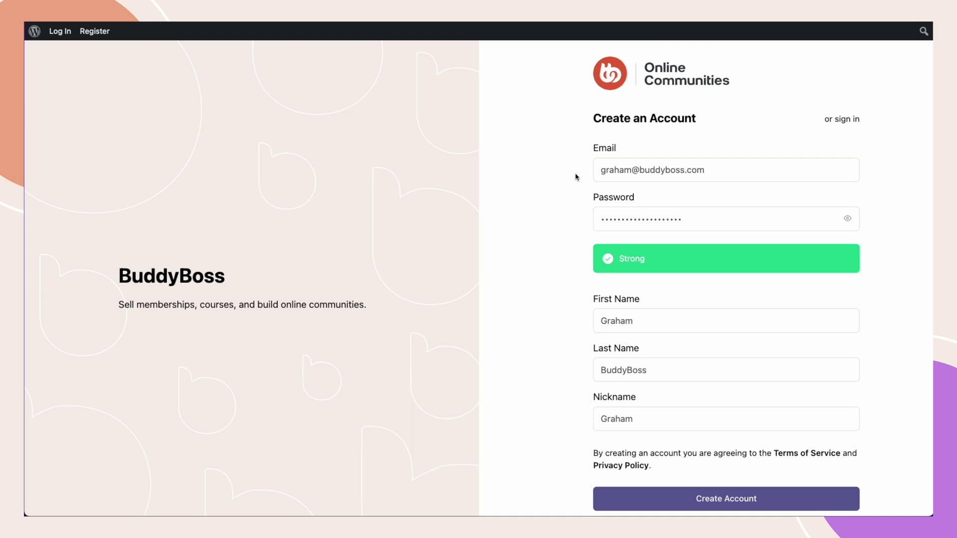
pyautogui.click(713, 501)
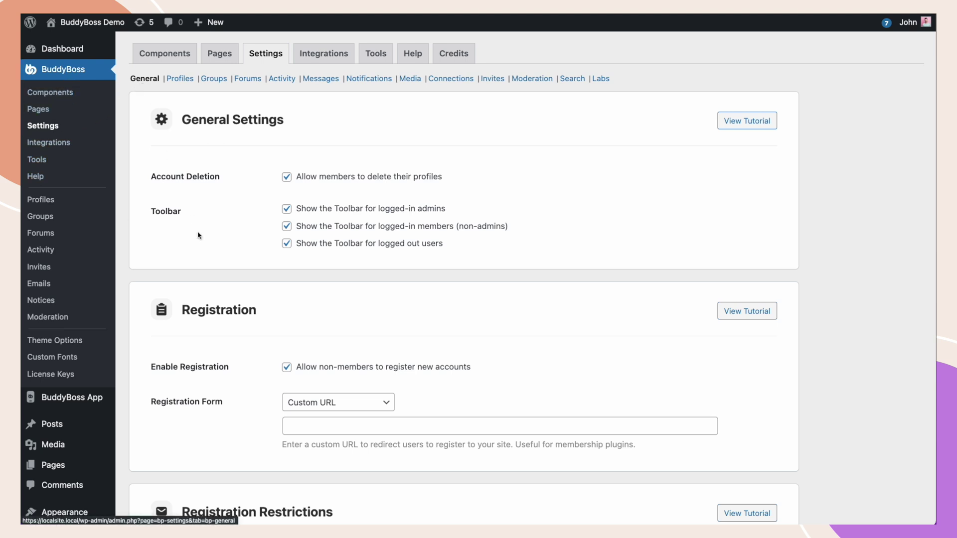
# - Set Registration Form to BuddyBoss Registration and save the General settings
pyautogui.scroll(-5, 229, 331)
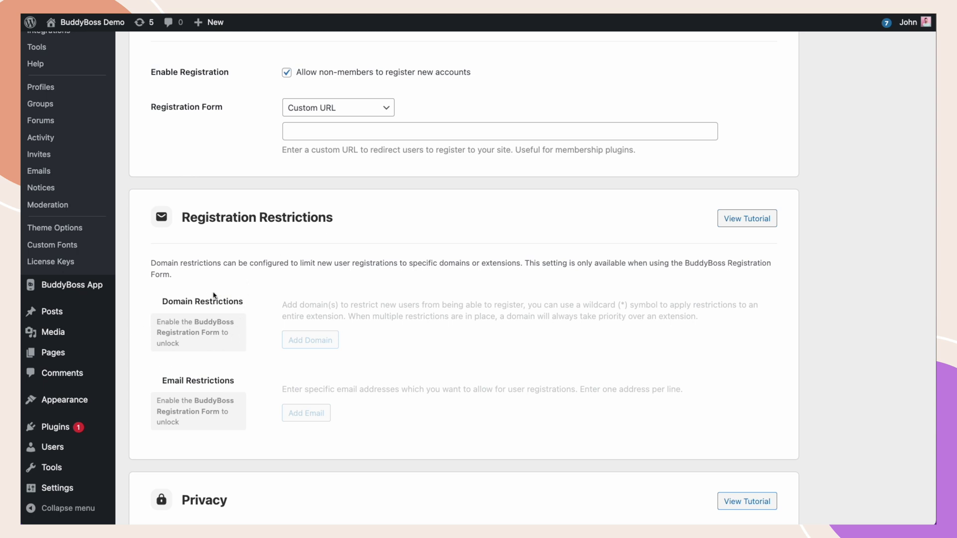
pyautogui.click(327, 109)
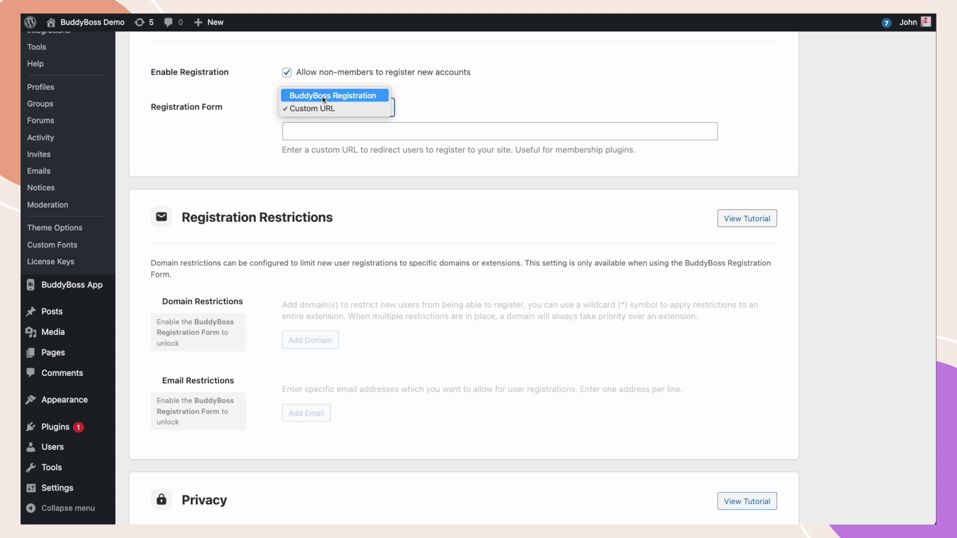
pyautogui.click(324, 97)
pyautogui.scroll(-6, 268, 225)
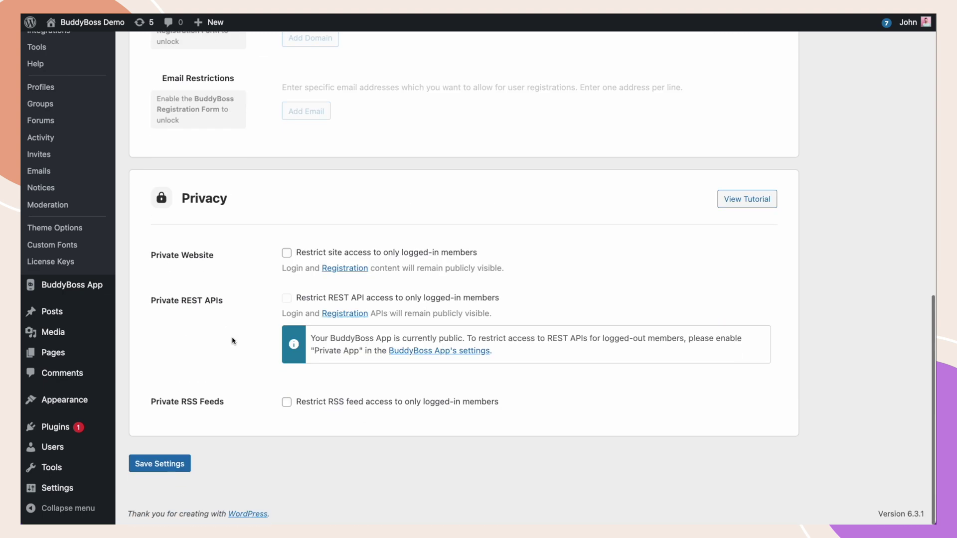
pyautogui.click(174, 463)
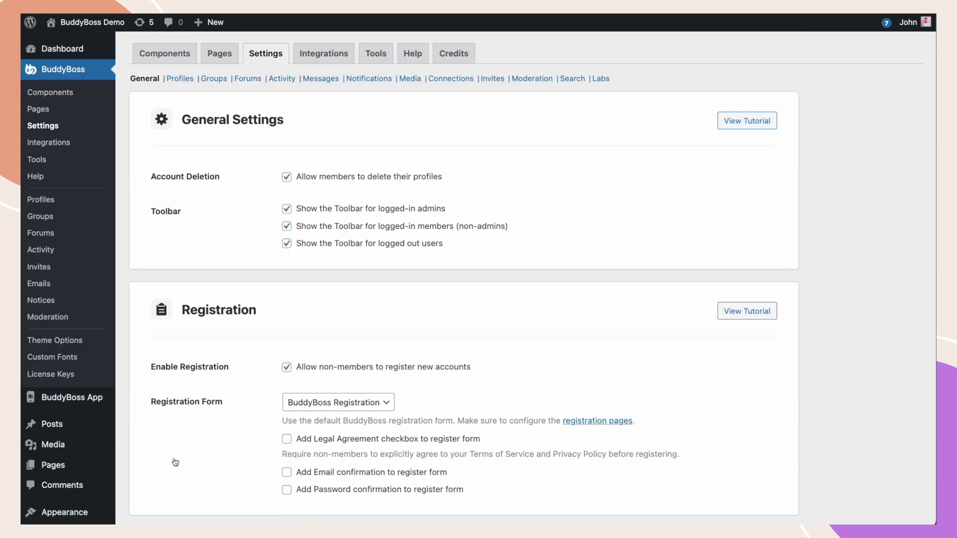
pyautogui.scroll(-8, 175, 463)
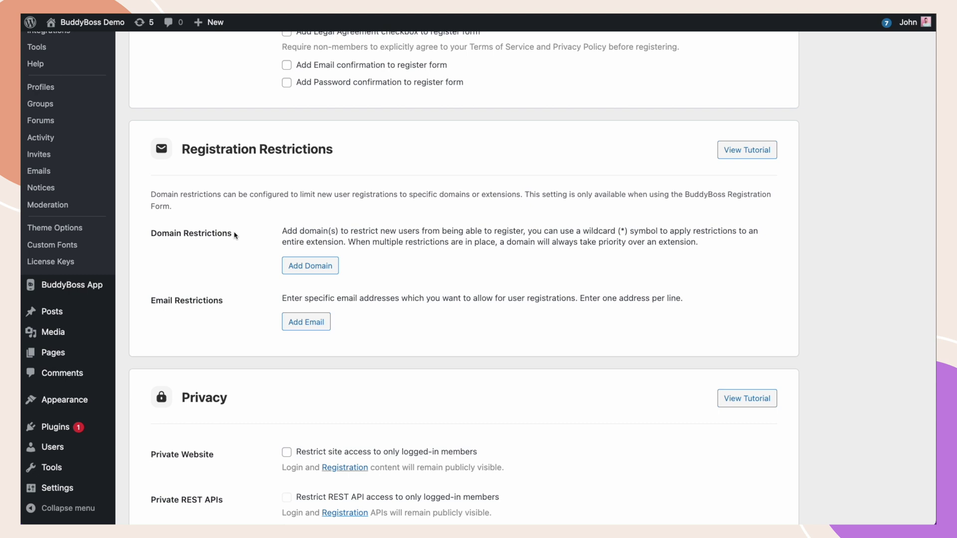
# - Add a buddyboss . com domain restriction with the condition Never Allow
pyautogui.click(308, 268)
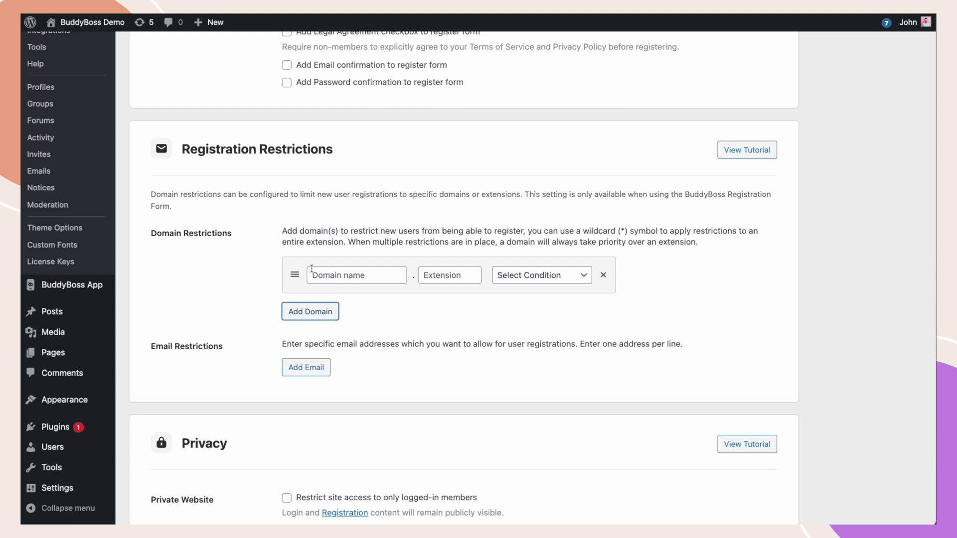
pyautogui.click(314, 273)
pyautogui.write('buddyboss')
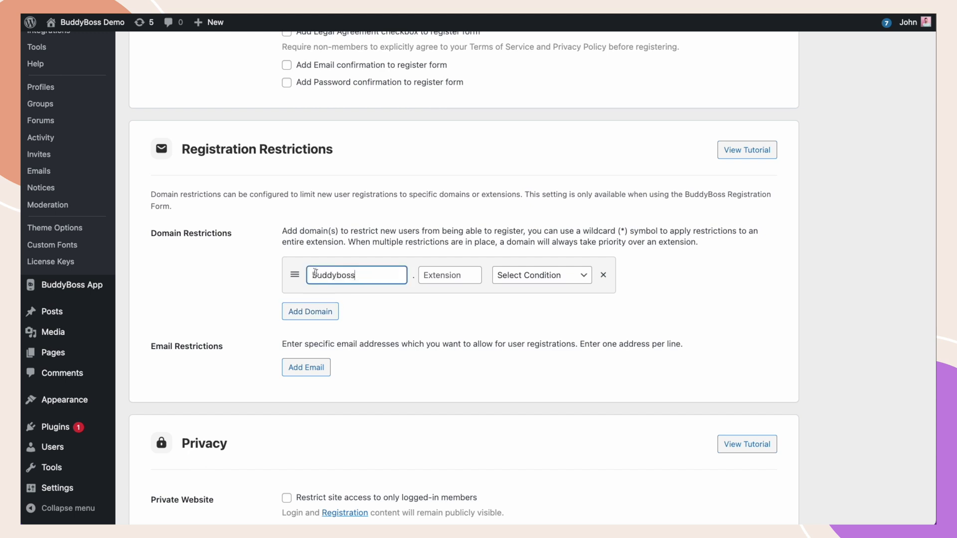
pyautogui.click(443, 274)
pyautogui.write('com')
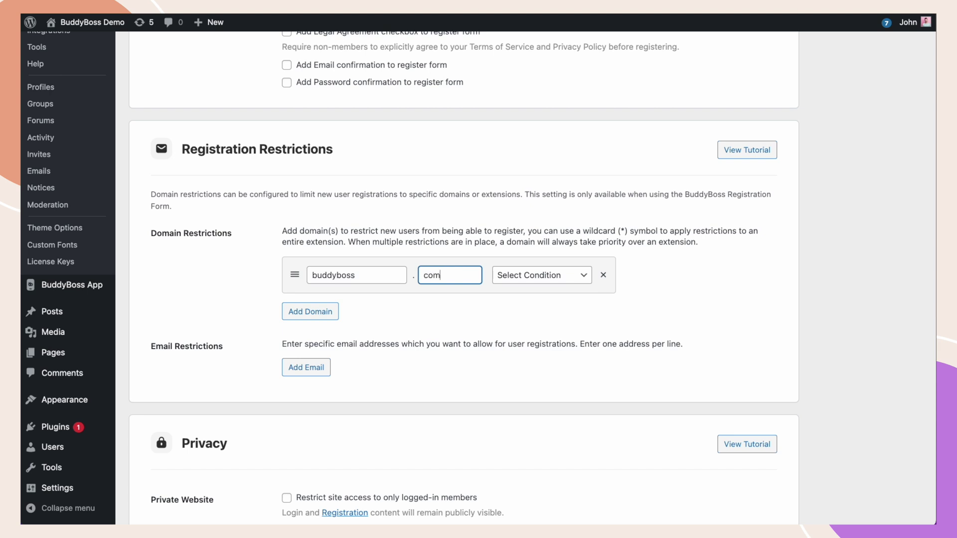
pyautogui.click(518, 273)
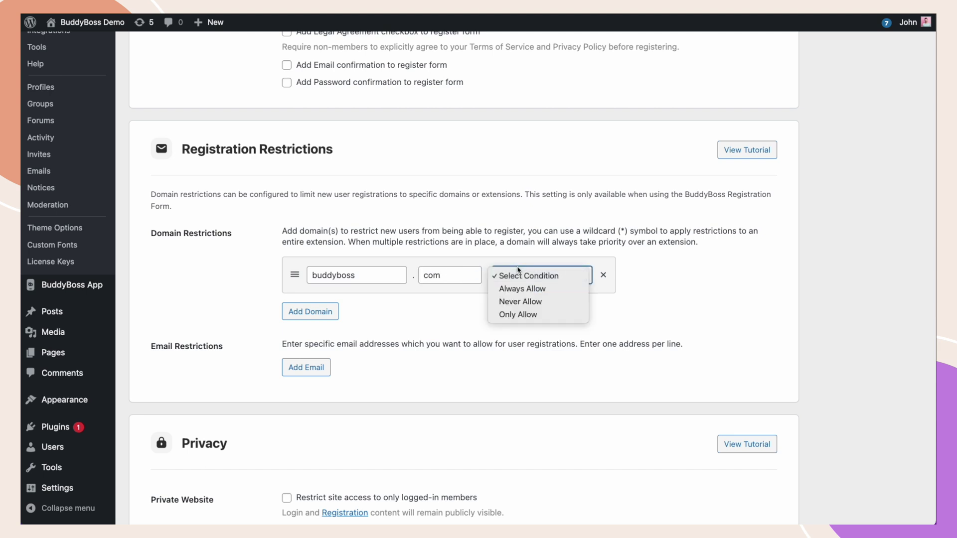
pyautogui.click(529, 302)
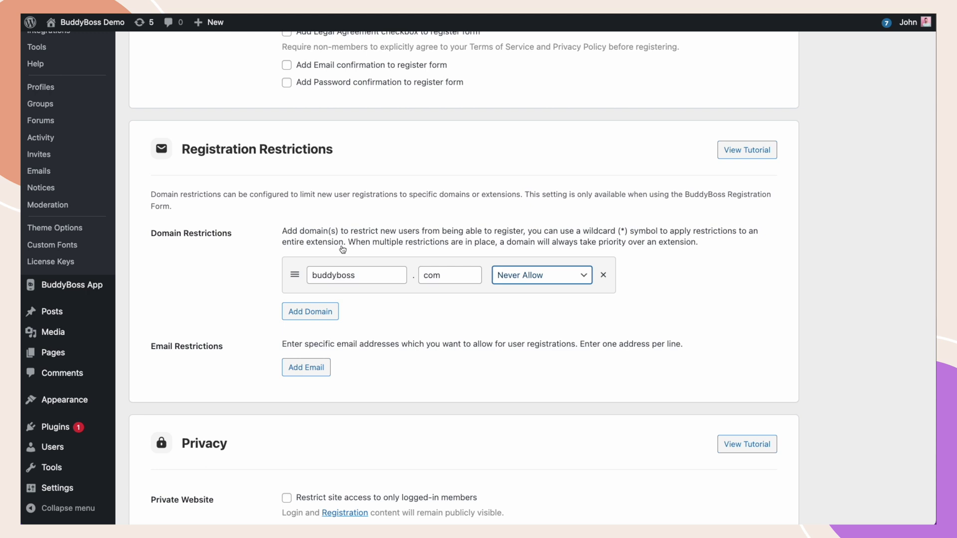
# - Add a wildcard * . com domain restriction set to Never Allow
pyautogui.click(321, 312)
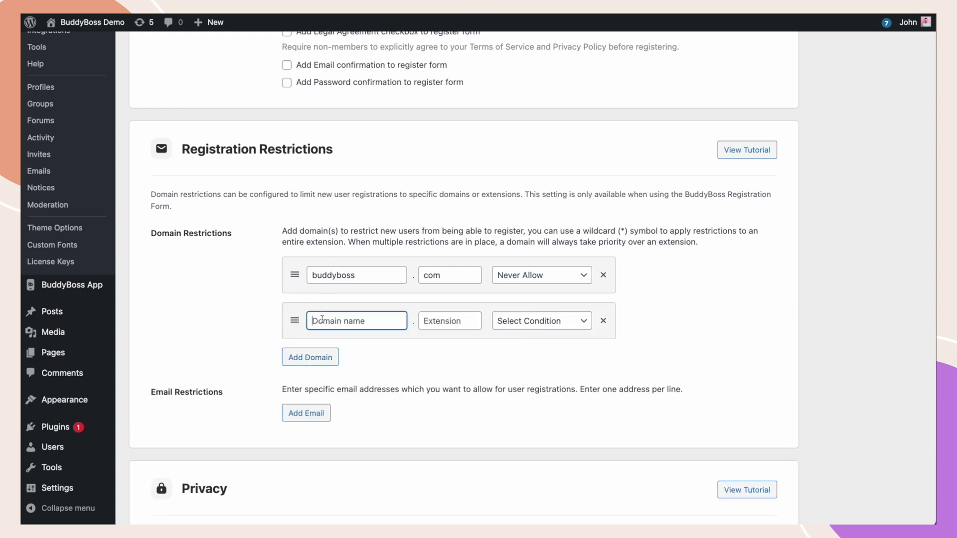
pyautogui.write('*')
pyautogui.click(426, 318)
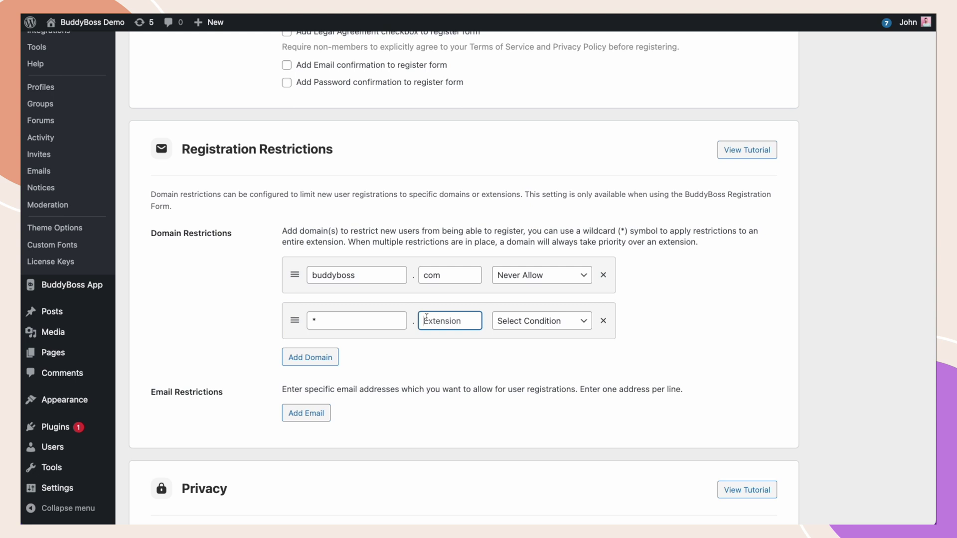
pyautogui.write('com')
pyautogui.click(523, 321)
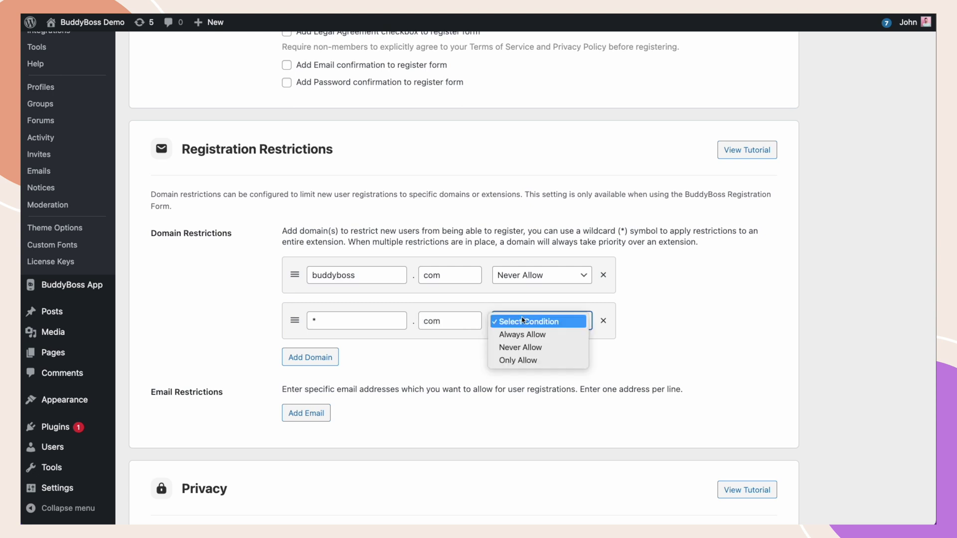
pyautogui.click(530, 349)
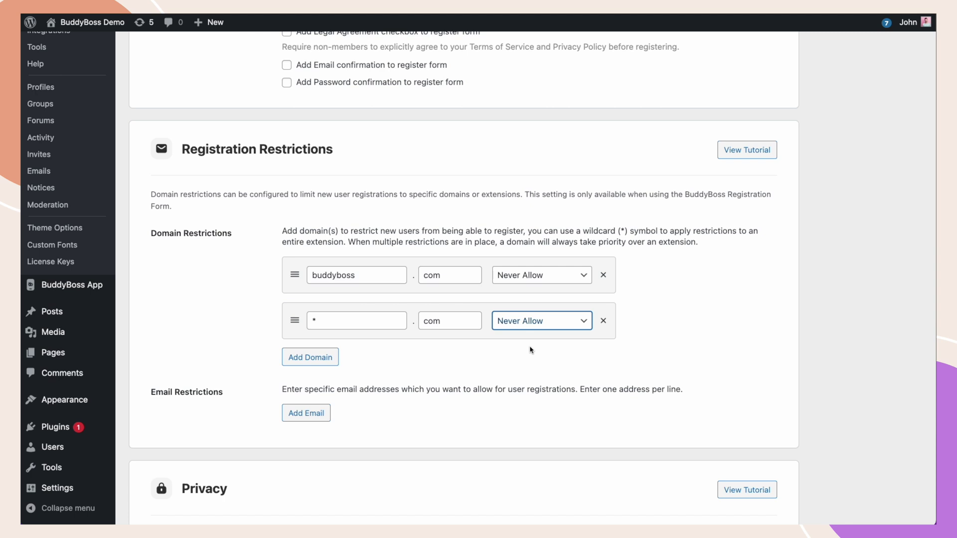
pyautogui.click(446, 280)
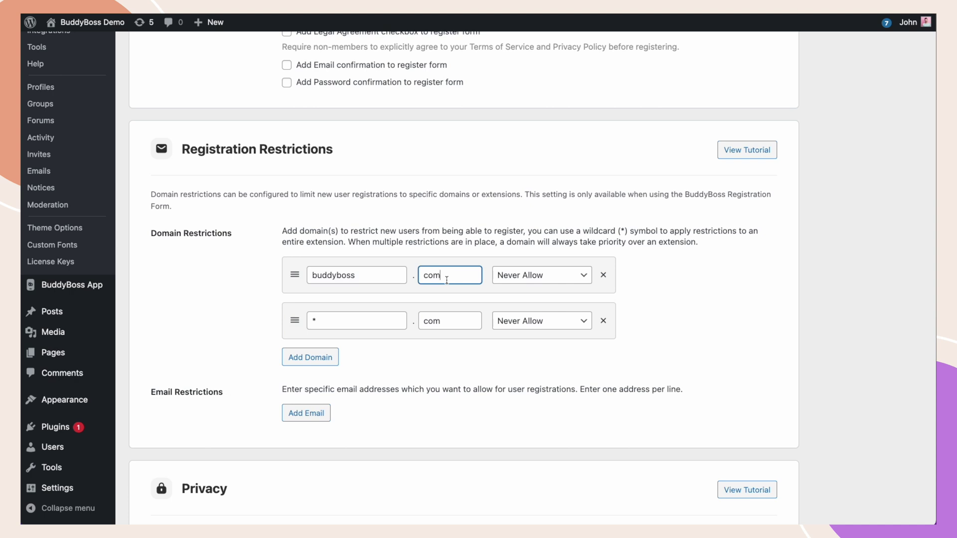
# - Switch the buddyboss.com rule's condition from Never Allow to Always Allow
pyautogui.click(604, 276)
pyautogui.click(536, 280)
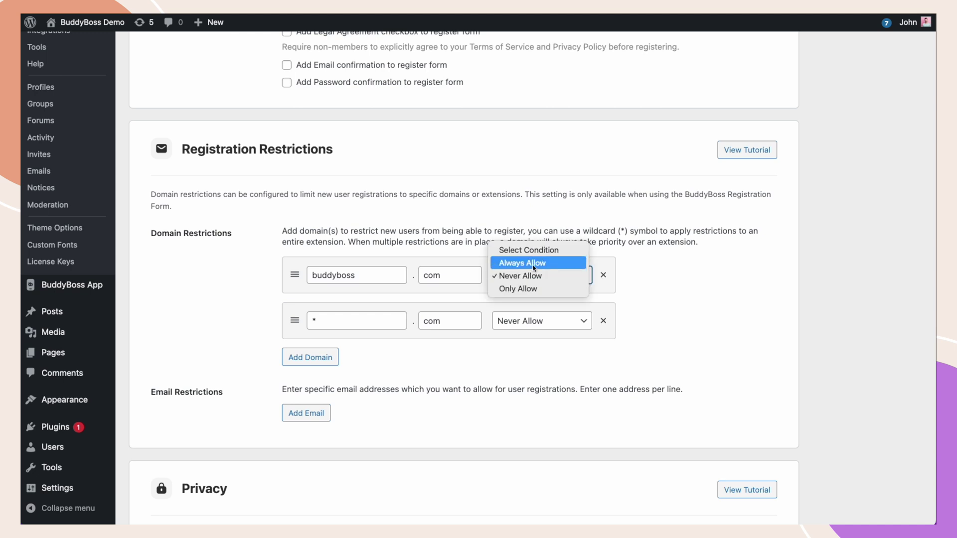
pyautogui.click(533, 263)
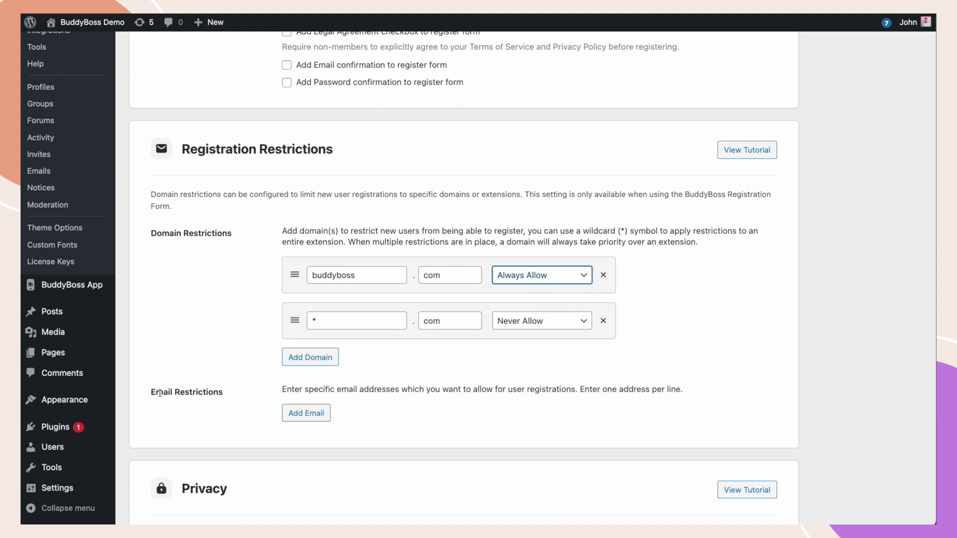
# - Always Allow one specific email address, then add an empty domain row and view its conditions
pyautogui.click(293, 413)
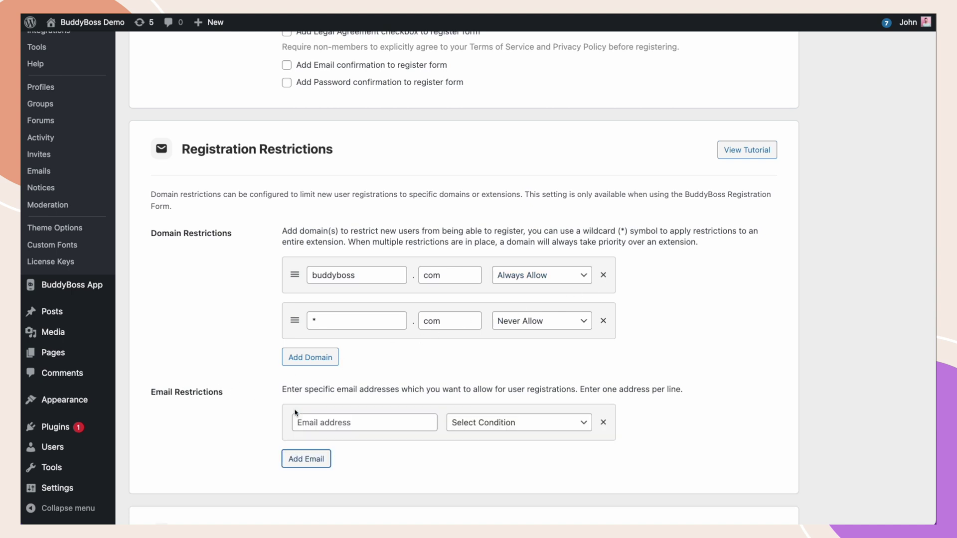
pyautogui.click(306, 421)
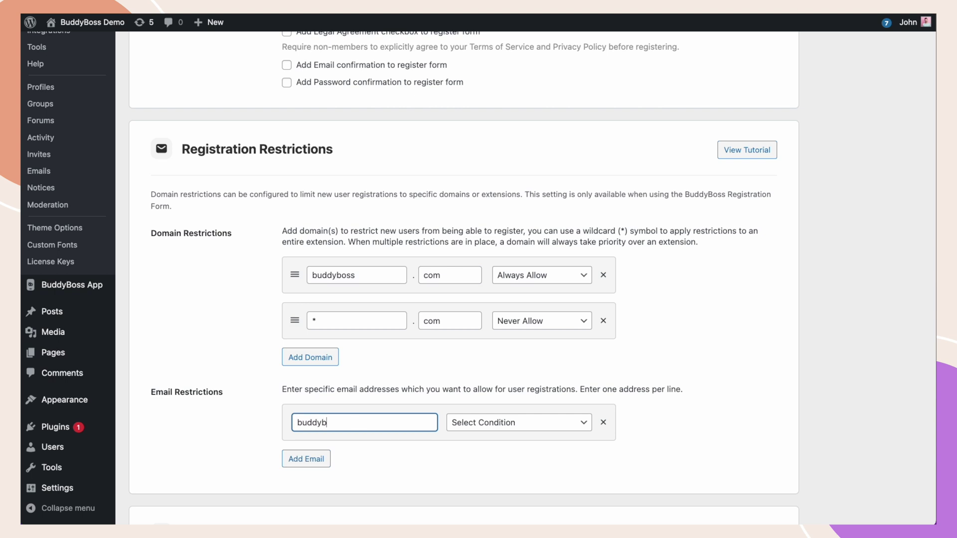
pyautogui.click(469, 422)
pyautogui.click(477, 435)
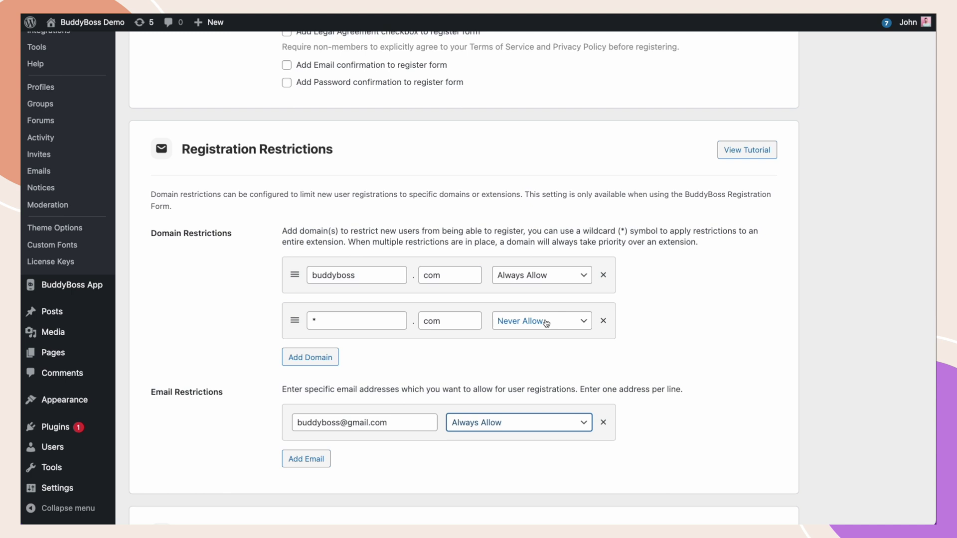
pyautogui.click(310, 356)
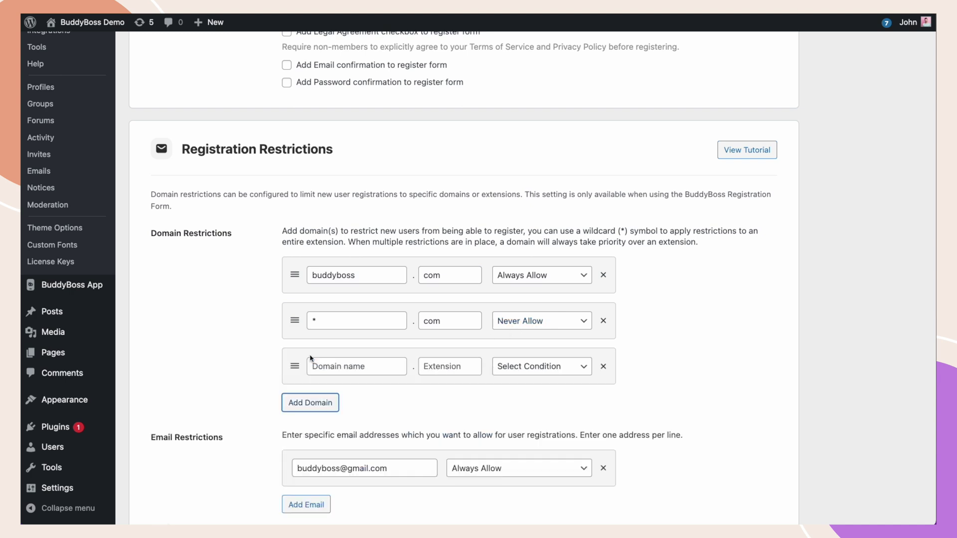
pyautogui.click(542, 375)
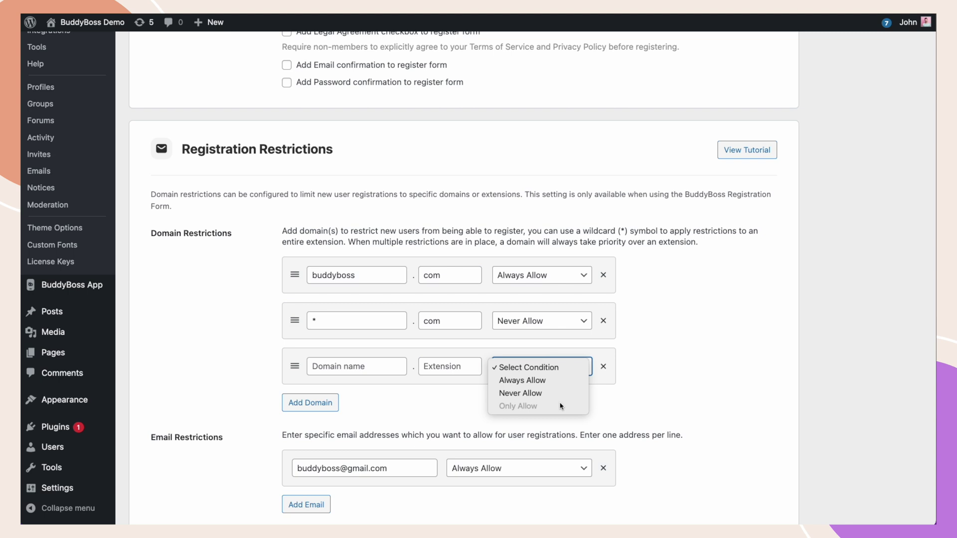
# - Delete the empty domain row, the *.com and buddyboss.com rules, and the email rule
pyautogui.click(604, 367)
pyautogui.click(604, 366)
pyautogui.click(603, 321)
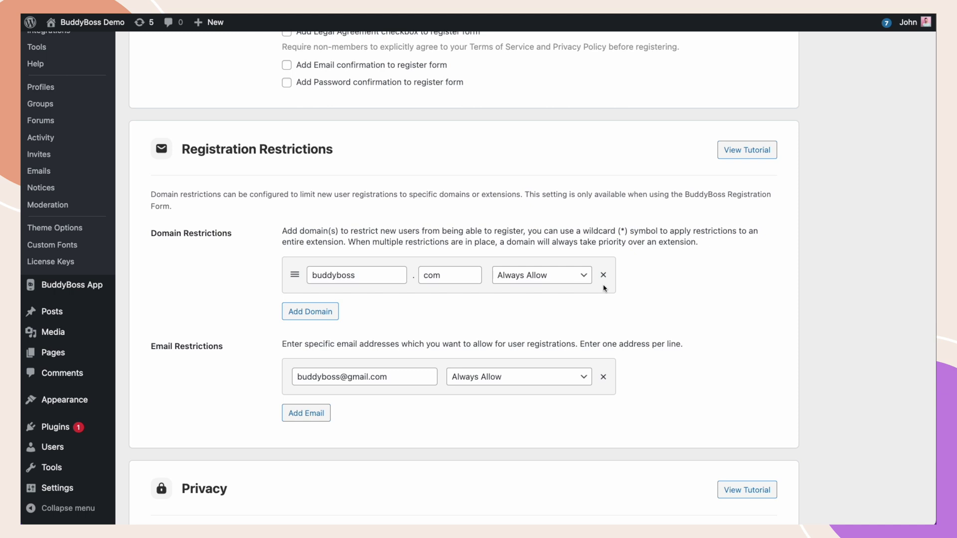
pyautogui.click(603, 275)
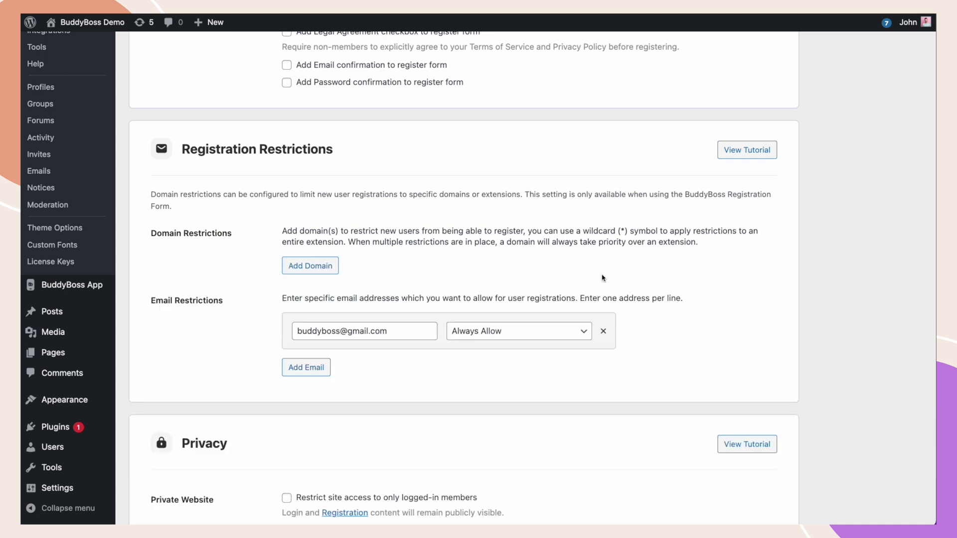
pyautogui.click(604, 330)
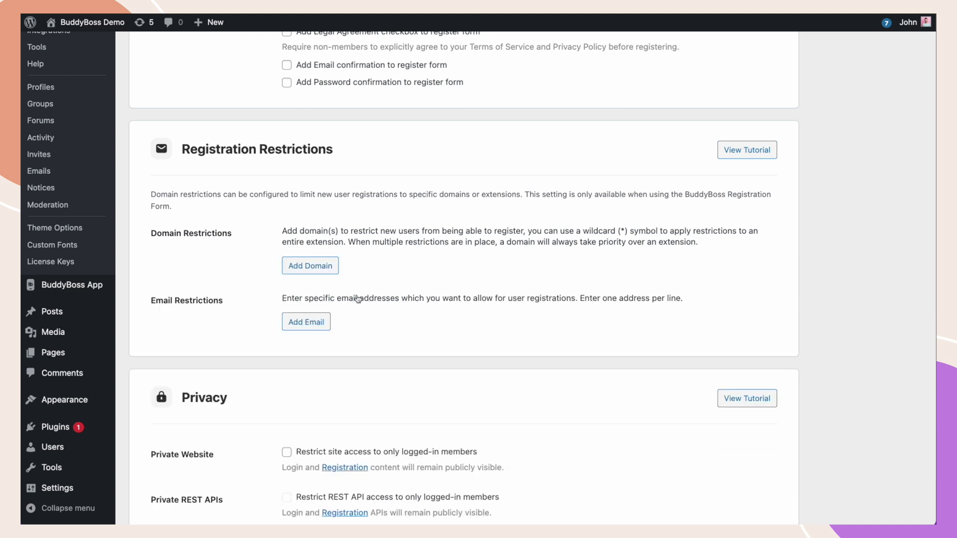
# - Add a buddyboss . com domain rule set to Only Allow
pyautogui.click(310, 266)
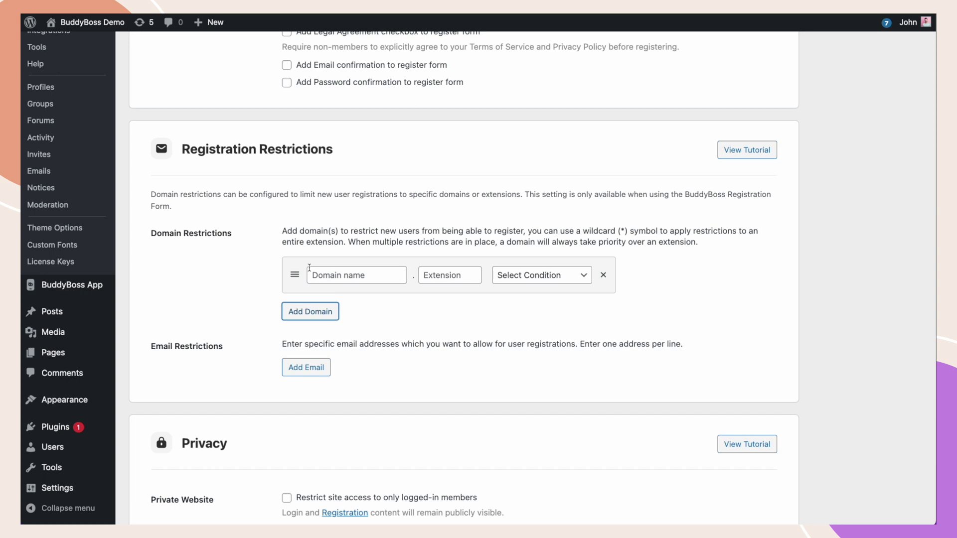
pyautogui.click(313, 272)
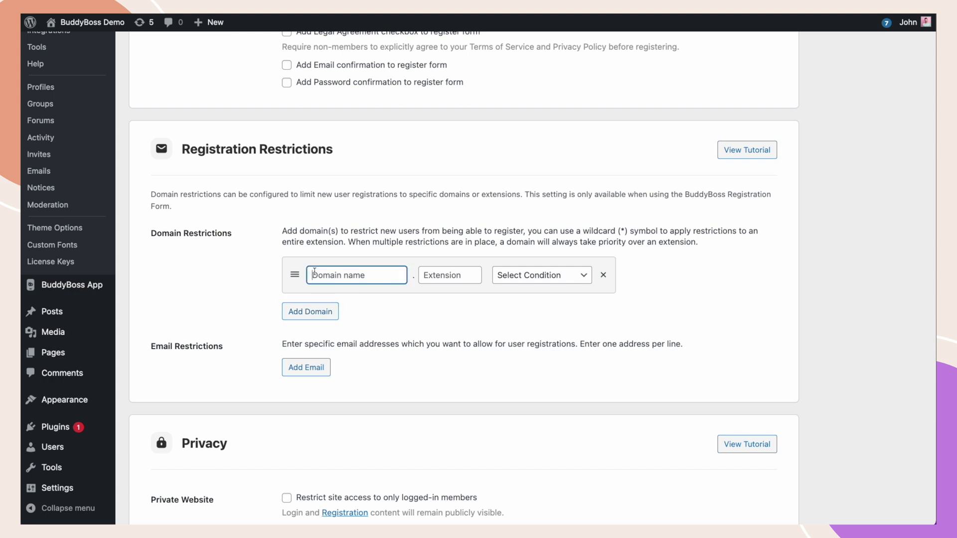
pyautogui.write('buddyboss')
pyautogui.click(439, 272)
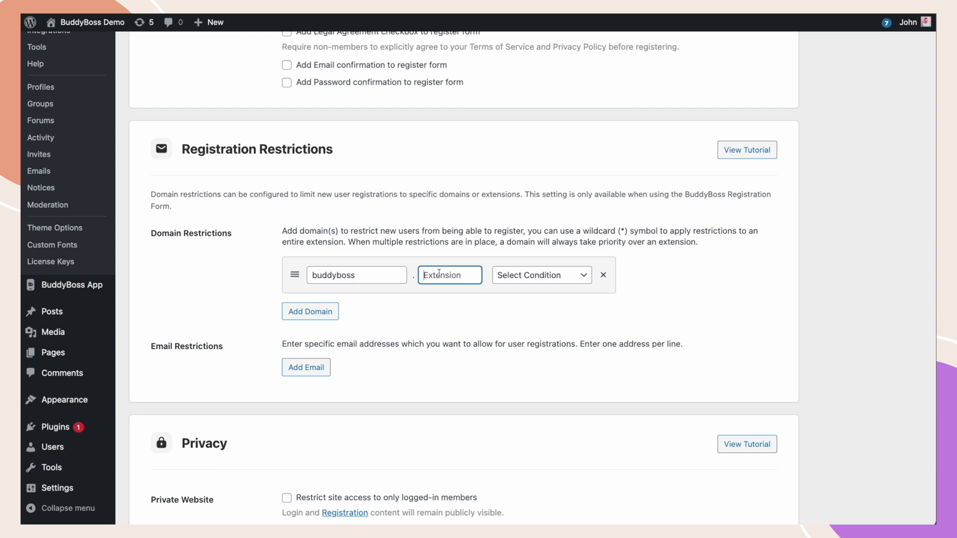
pyautogui.write('com')
pyautogui.click(511, 273)
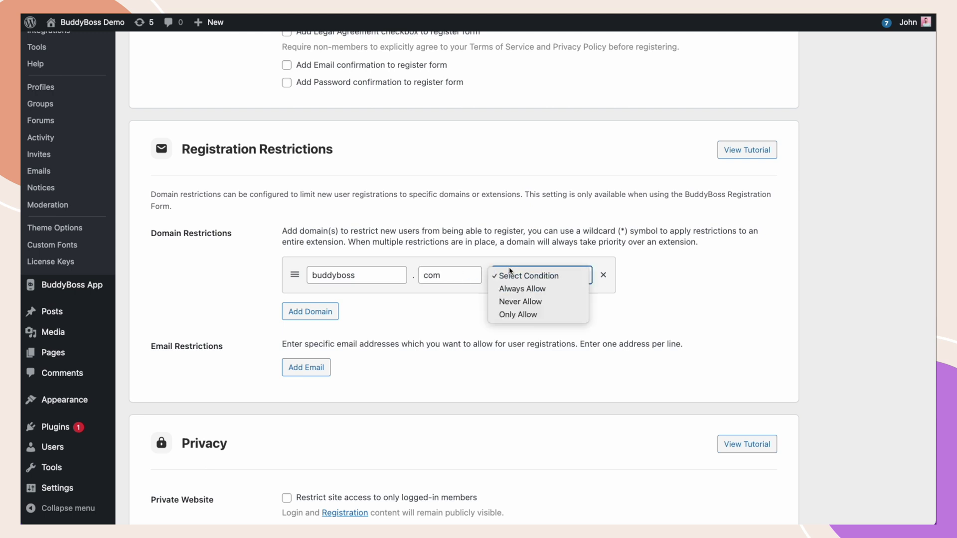
pyautogui.click(518, 314)
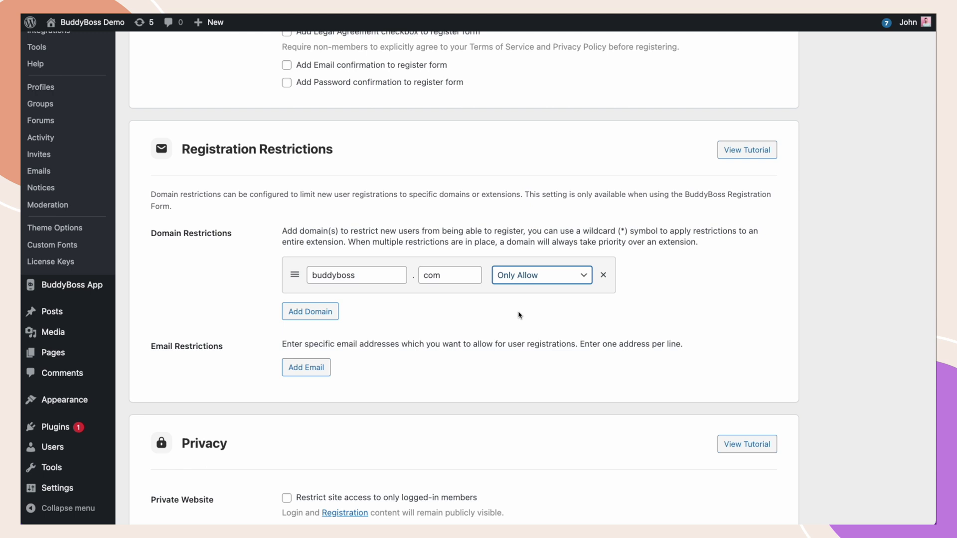
# - Add a Never Allow email rule for a specific address, then delete it again
pyautogui.click(312, 368)
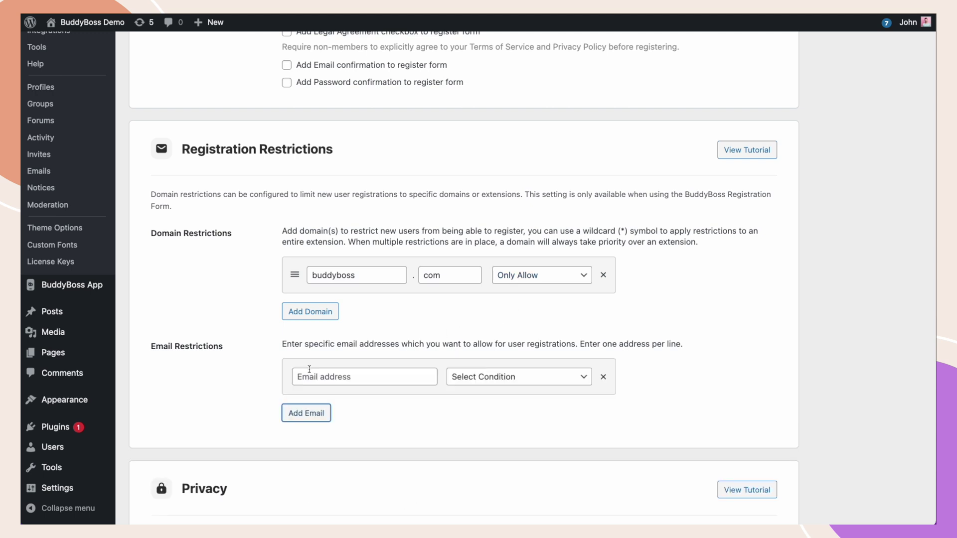
pyautogui.click(312, 376)
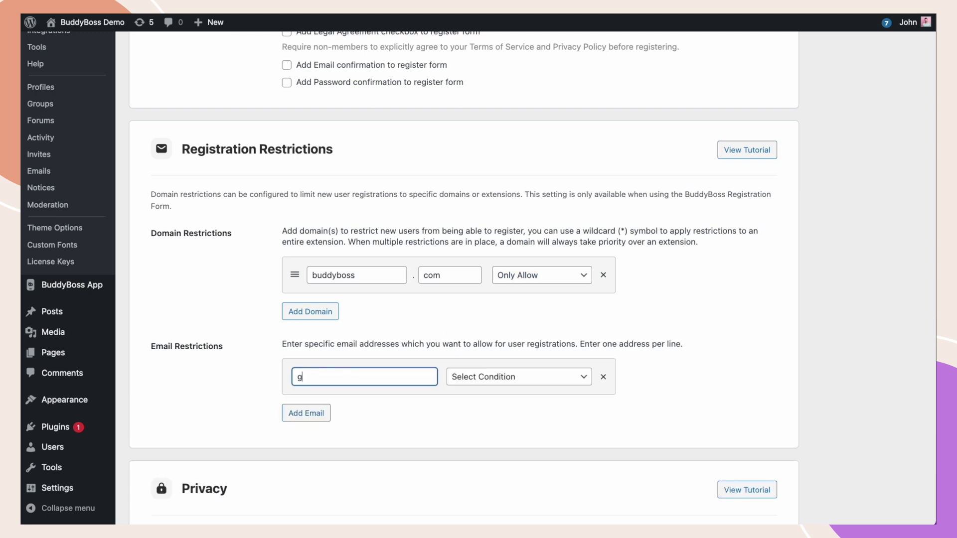
pyautogui.click(482, 376)
pyautogui.click(488, 402)
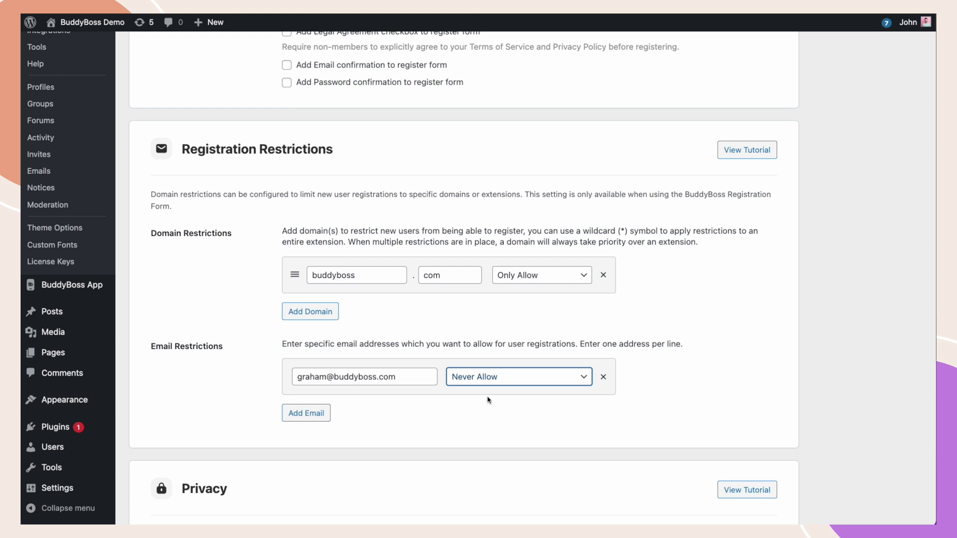
pyautogui.click(603, 376)
# - Delete the buddyboss.com rule and add a * . edu domain rule set to Only Allow
pyautogui.click(602, 275)
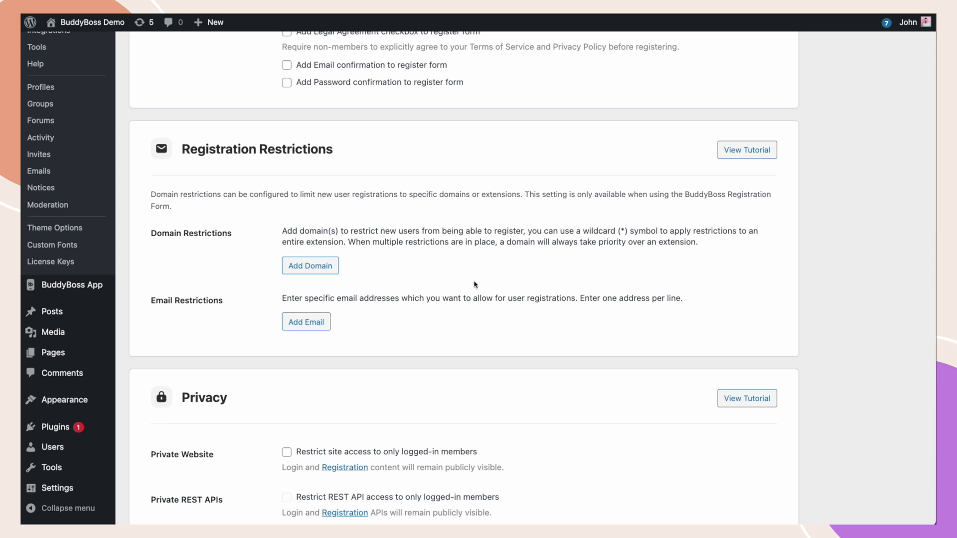
pyautogui.click(310, 266)
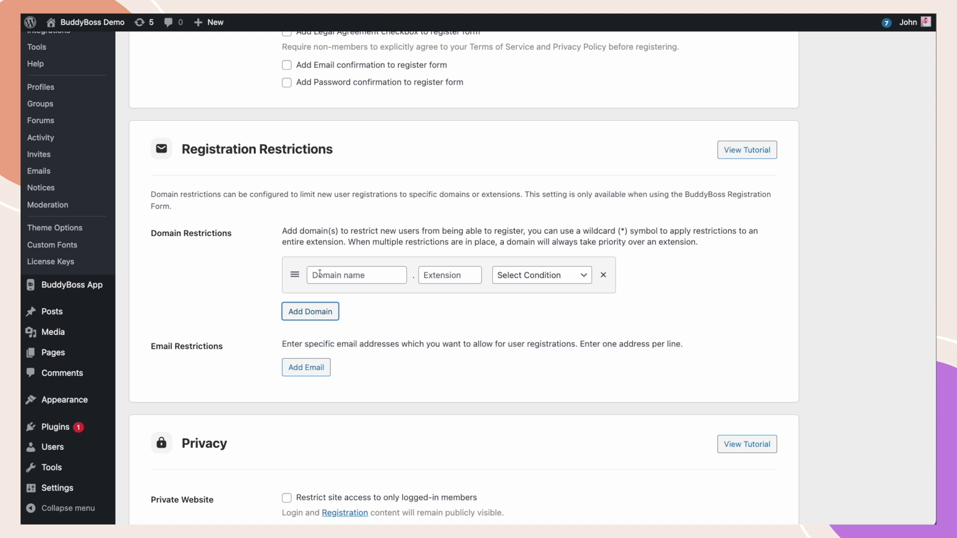
pyautogui.click(320, 274)
pyautogui.write('*')
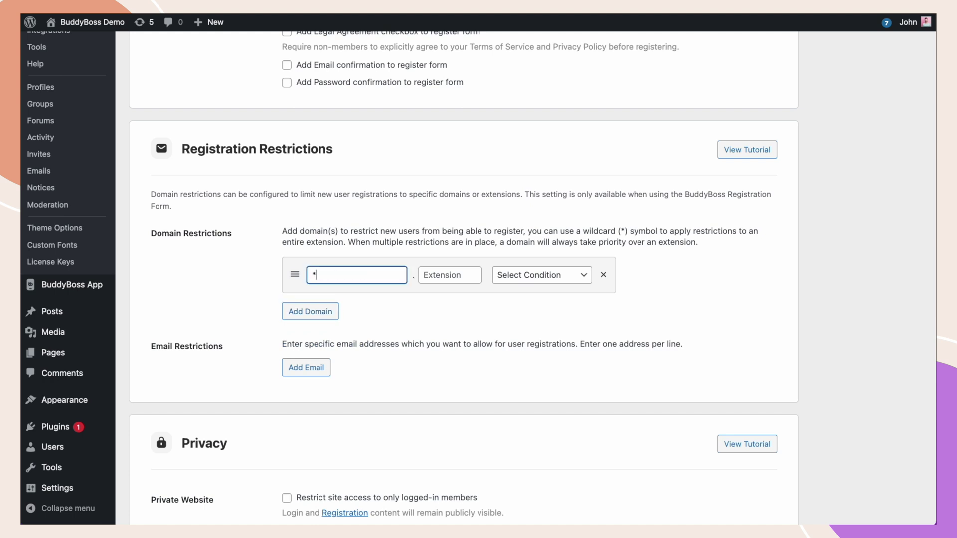
pyautogui.click(477, 272)
pyautogui.write('edu')
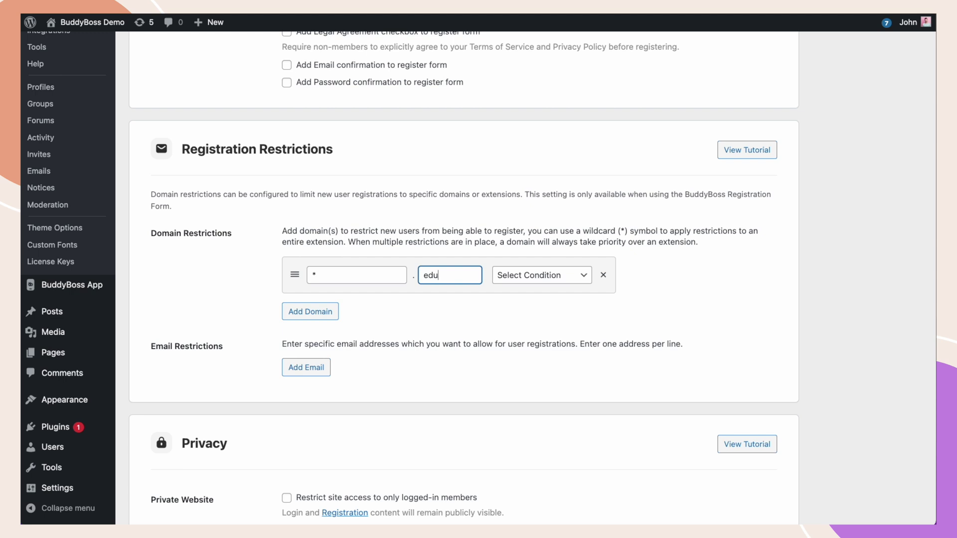
pyautogui.click(523, 275)
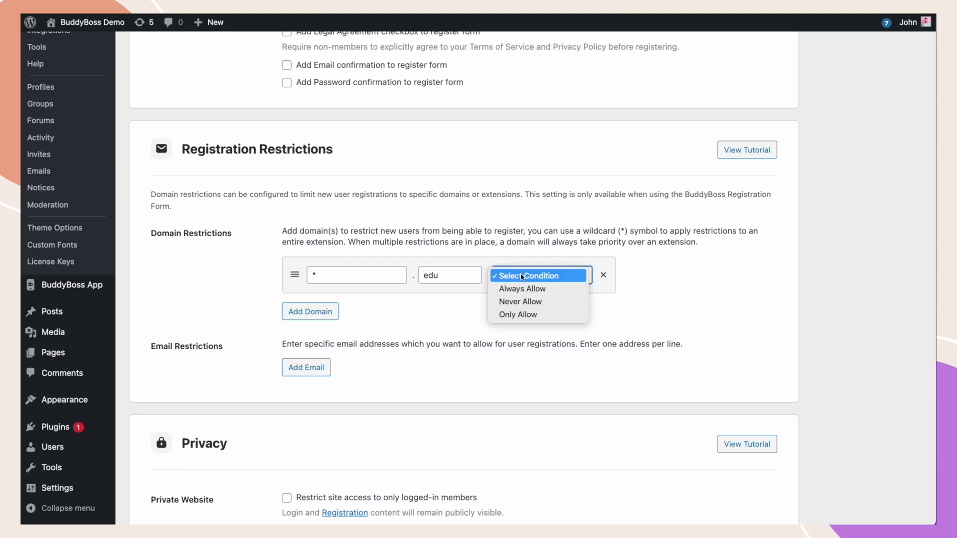
pyautogui.click(524, 314)
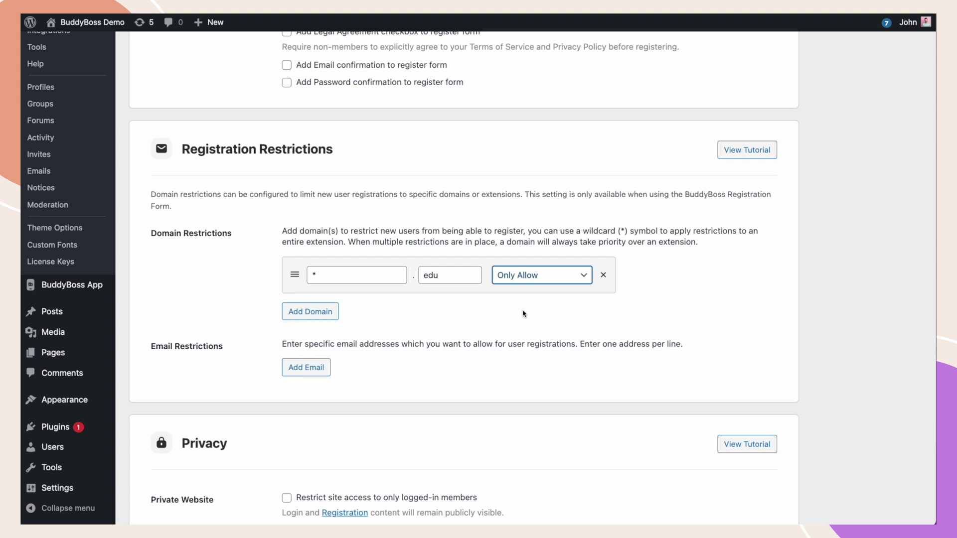
# - Add a london . edu domain rule set to Never Allow below the * . edu rule
pyautogui.click(305, 310)
pyautogui.click(324, 318)
pyautogui.write('l')
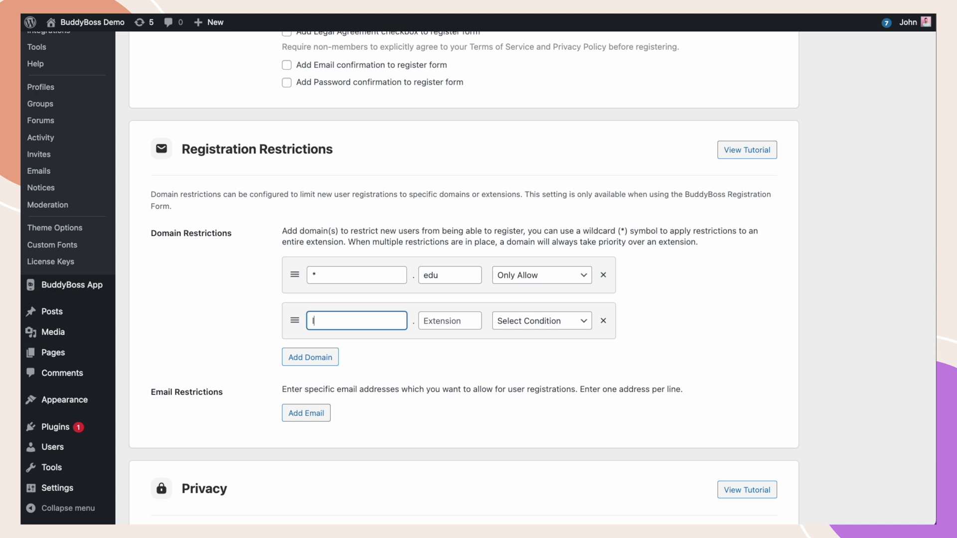
pyautogui.write('ondon')
pyautogui.click(454, 322)
pyautogui.write('edu')
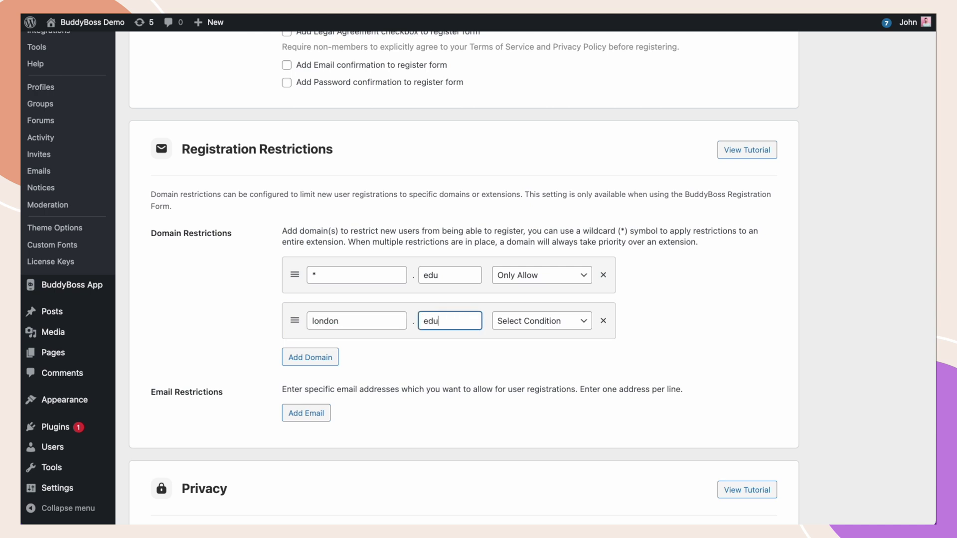
pyautogui.click(528, 321)
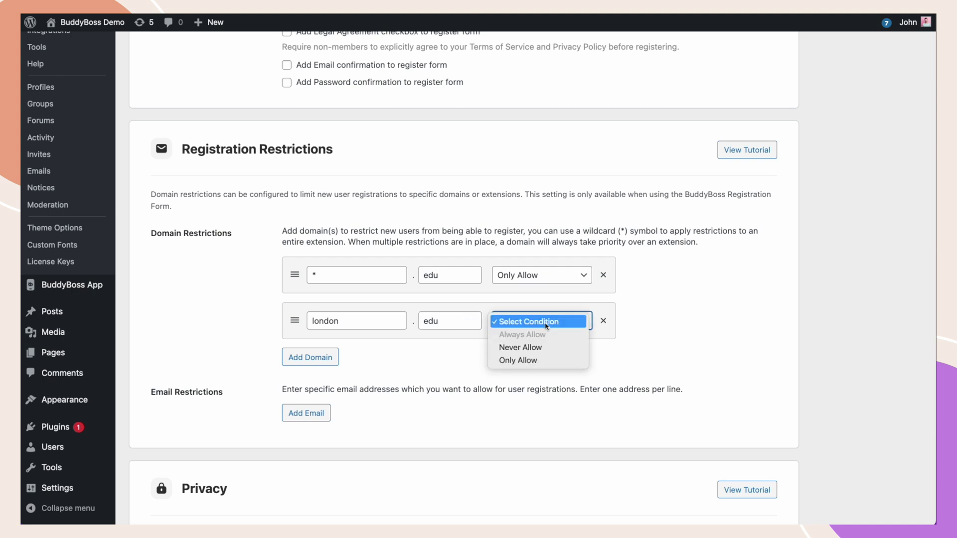
pyautogui.click(541, 347)
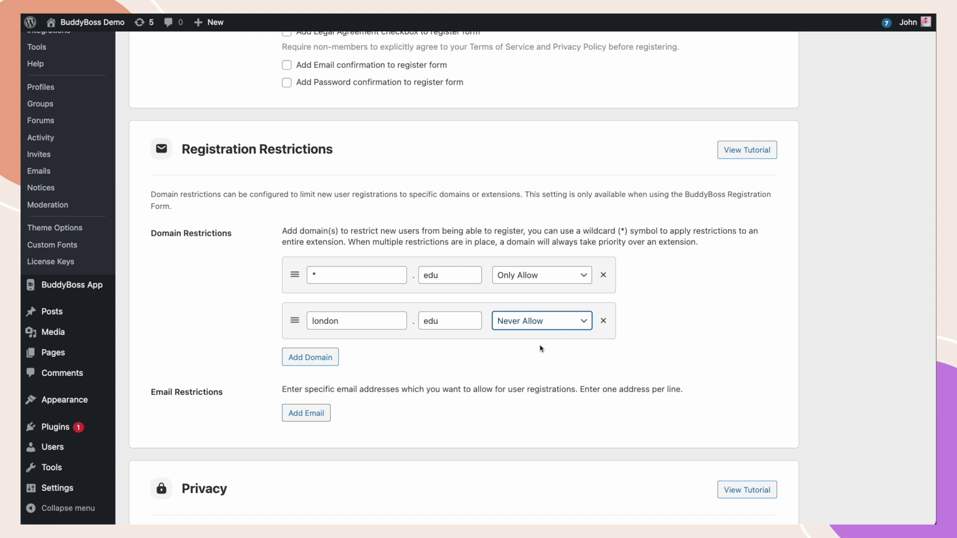
# - Add an email restriction row for a specific university.edu address set to Never Allow
pyautogui.click(321, 413)
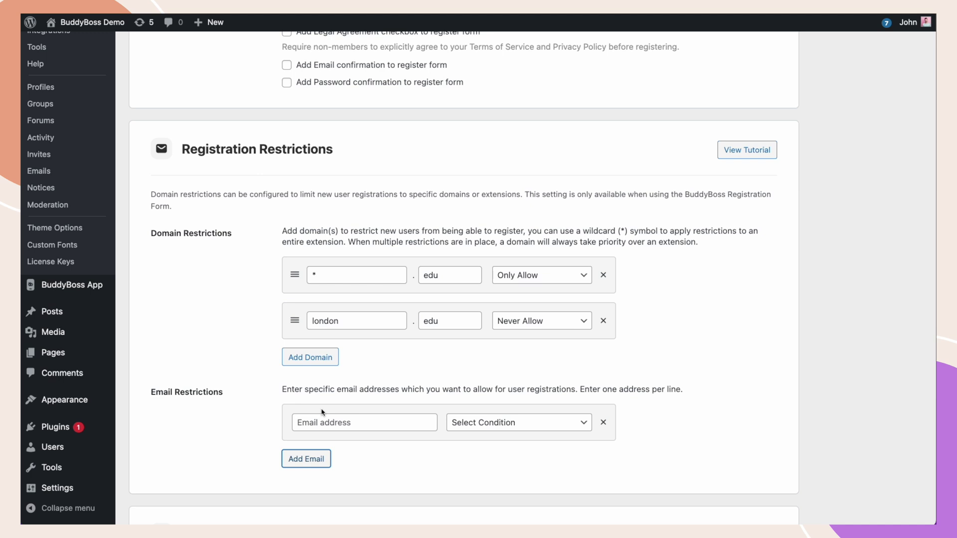
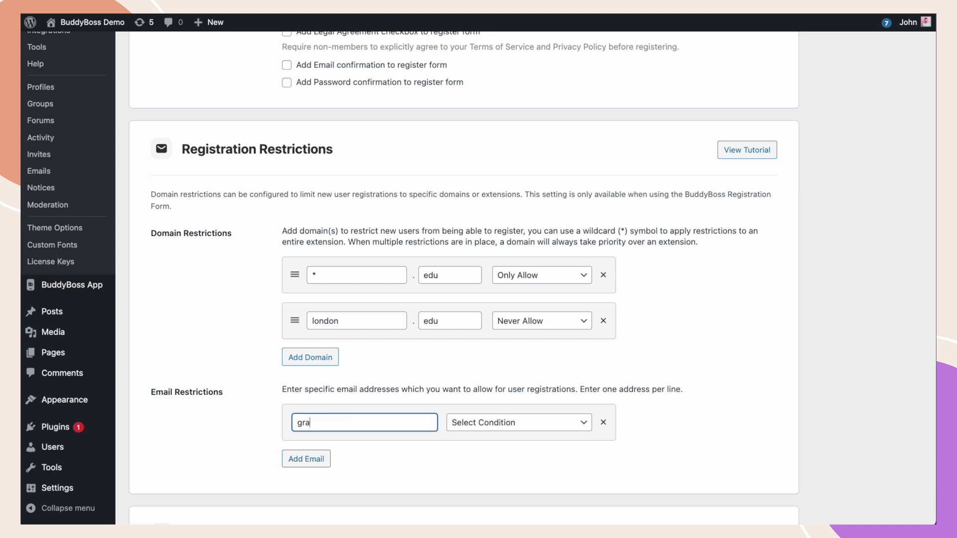
pyautogui.click(493, 425)
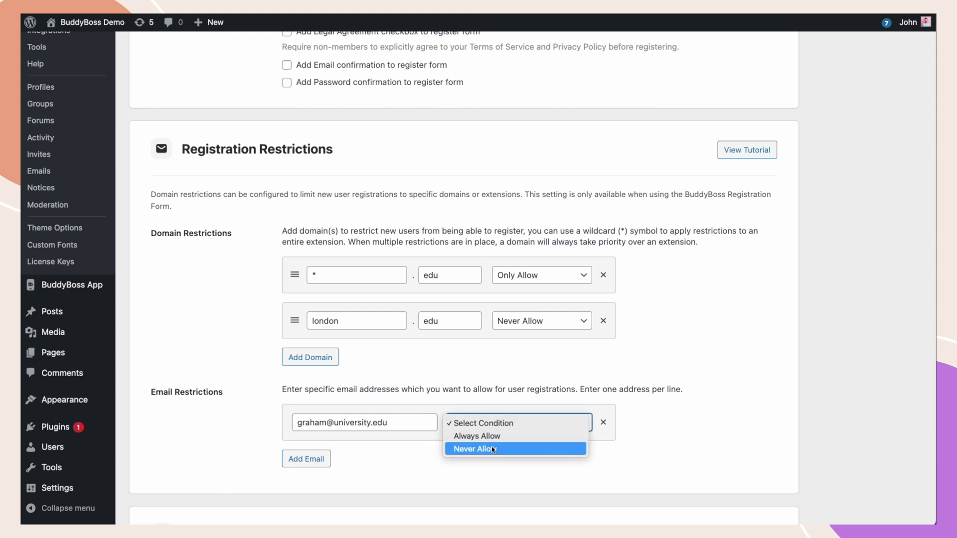
pyautogui.click(492, 449)
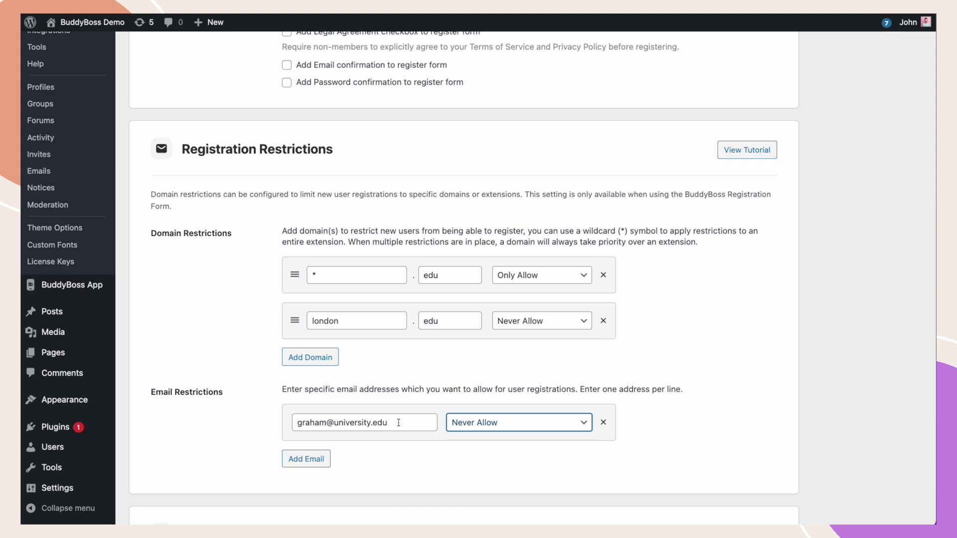
# - Save the *.edu, london.edu and blocked-address restriction settings
pyautogui.scroll(-6, 302, 518)
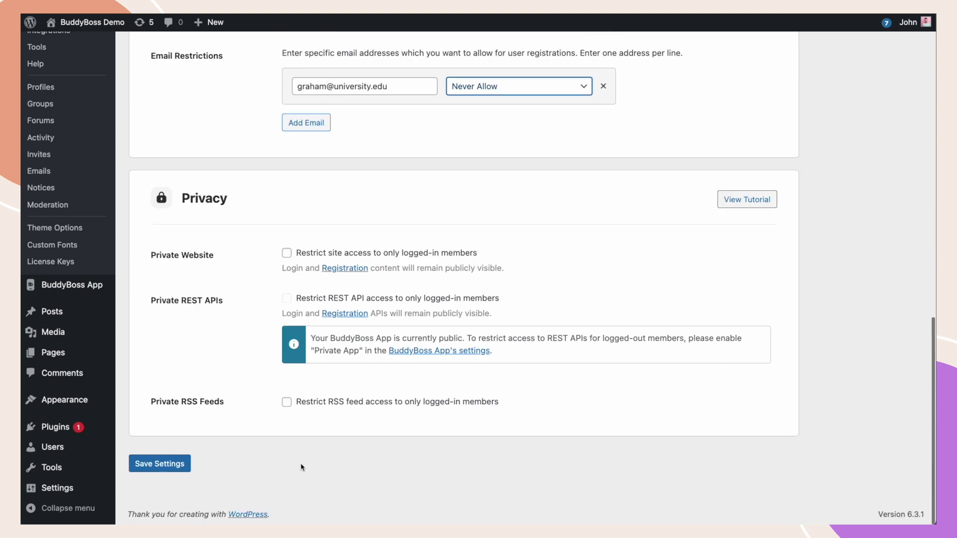
pyautogui.click(167, 465)
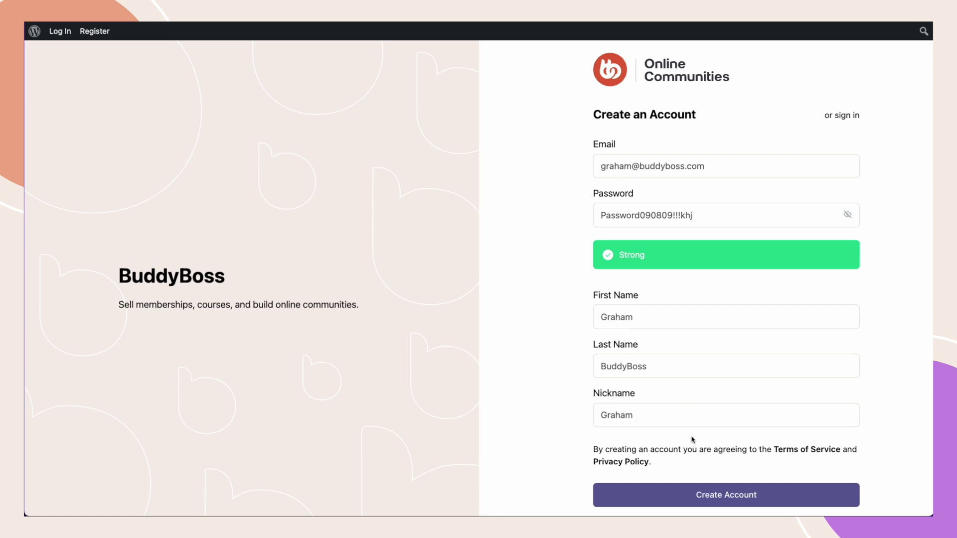
# - Submit the filled Create an Account form with the buddyboss.com email to trigger the blacklist error
pyautogui.click(697, 494)
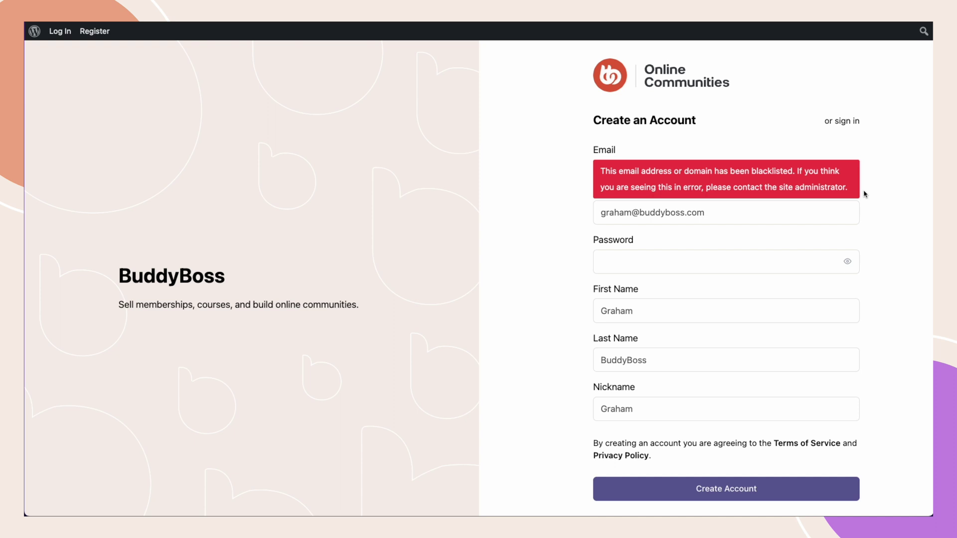
# - Replace the email's name part with a different name, re-paste the password, and resubmit registration
pyautogui.moveTo(631, 212); pyautogui.dragTo(574, 215)
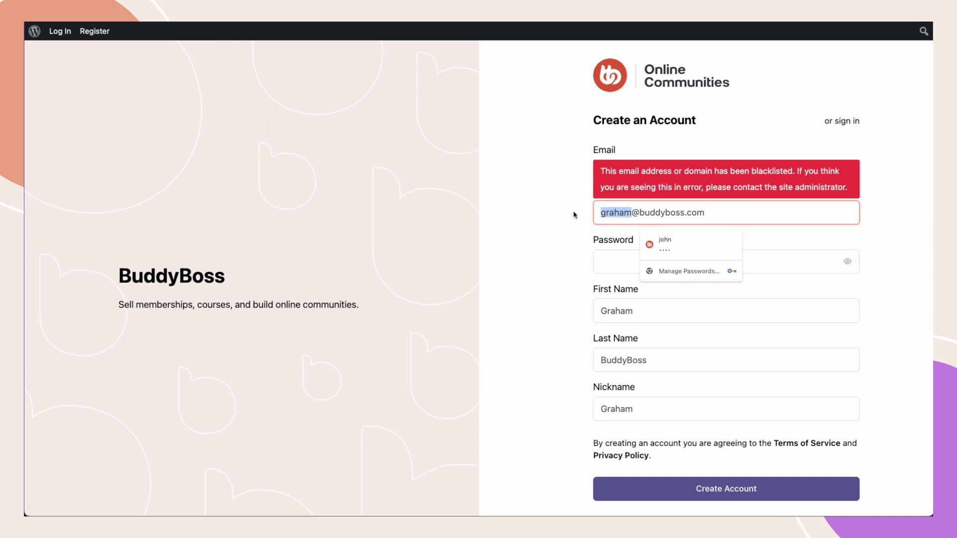
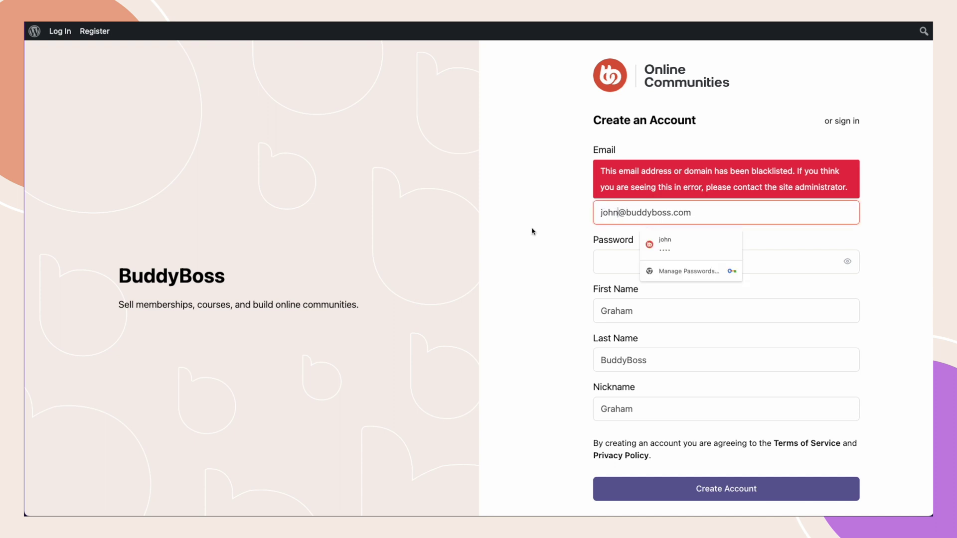
pyautogui.click(529, 233)
pyautogui.click(622, 255)
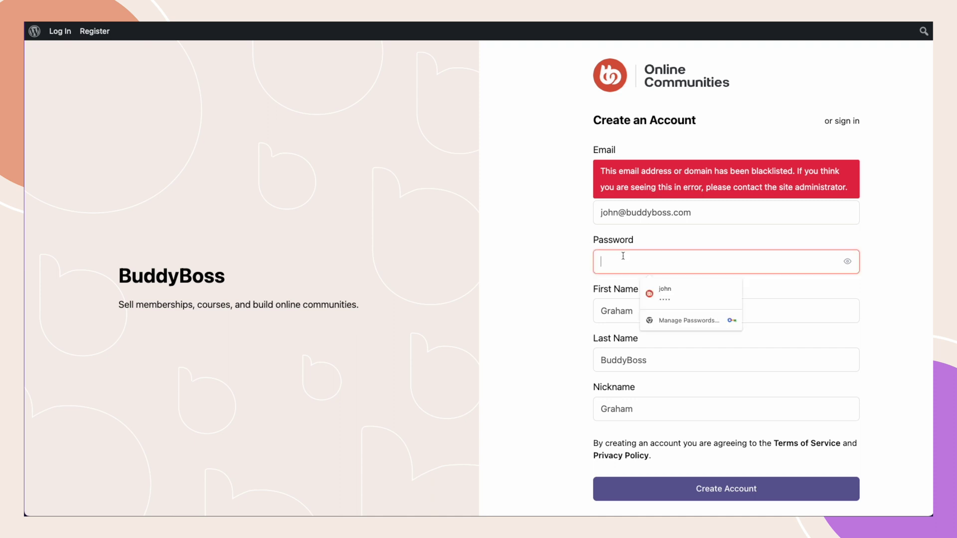
pyautogui.hotkey('ctrl', 'v')
pyautogui.click(587, 300)
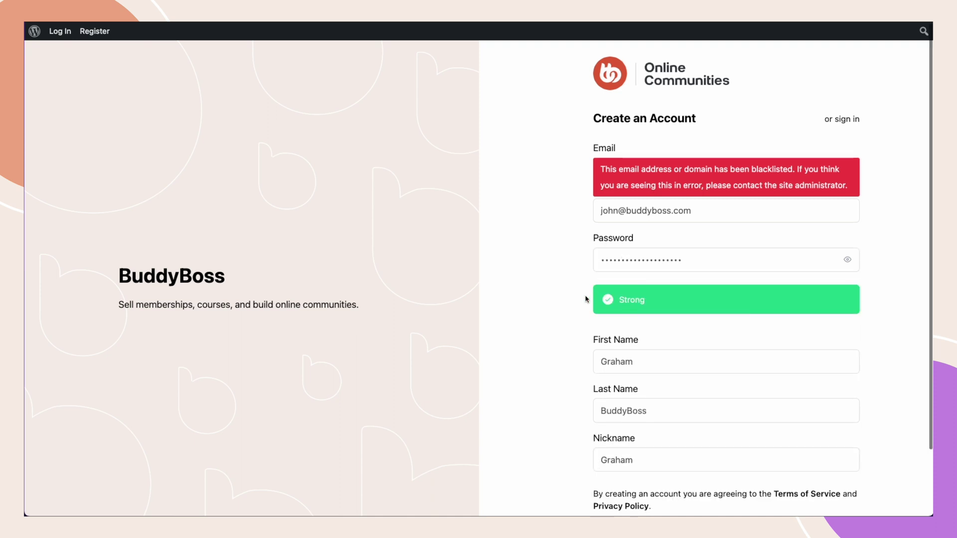
pyautogui.scroll(-2, 585, 299)
pyautogui.click(688, 461)
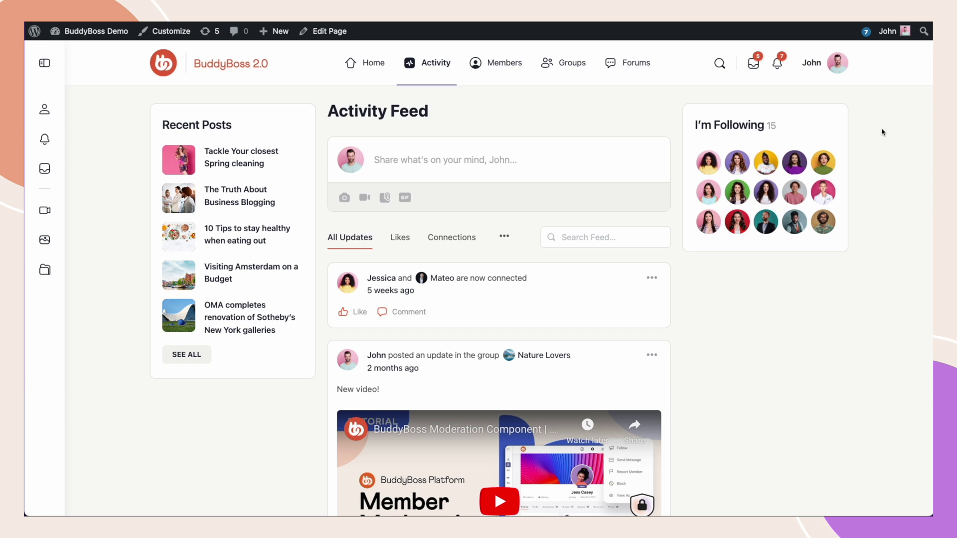
# - Go to Email Invites > Send Invites from the avatar menu
pyautogui.moveTo(820, 68)
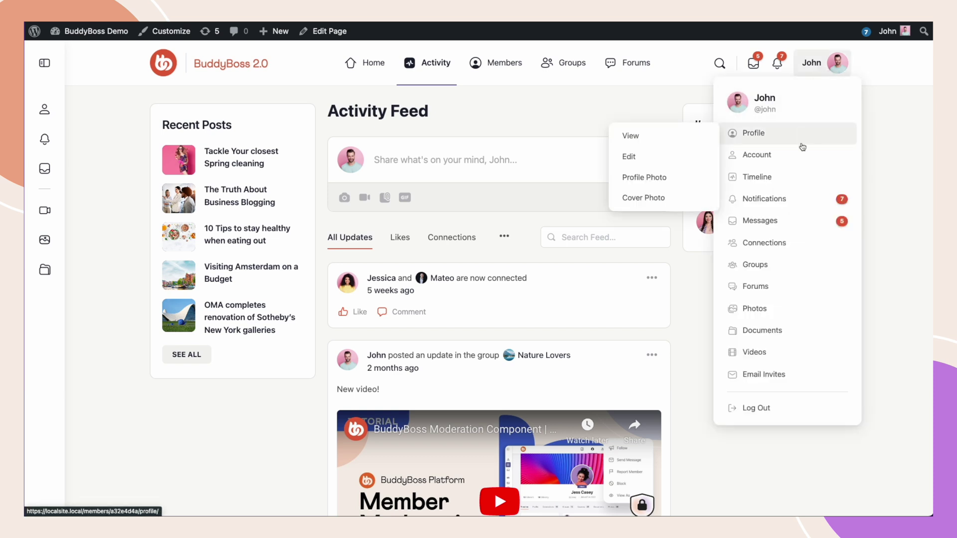
pyautogui.moveTo(743, 375)
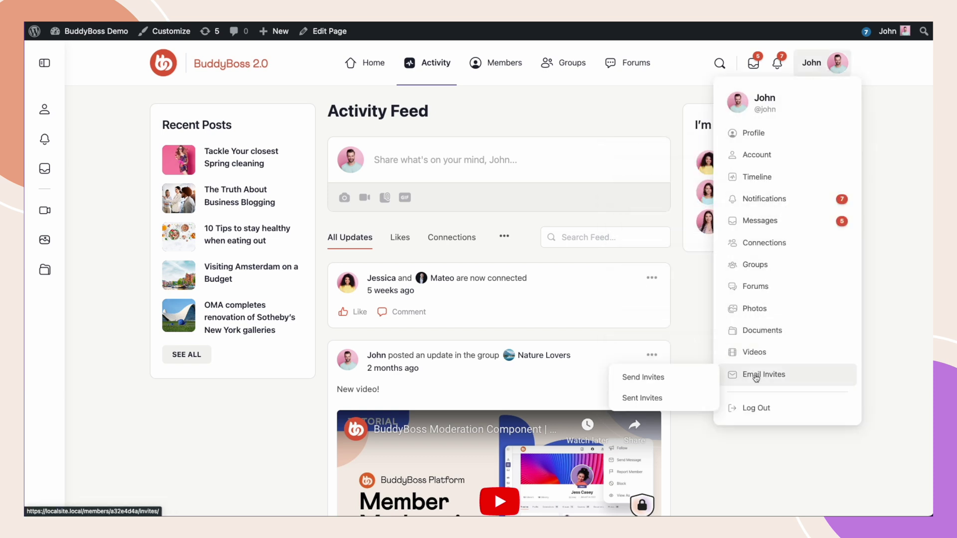
pyautogui.click(682, 377)
pyautogui.scroll(-4, 684, 377)
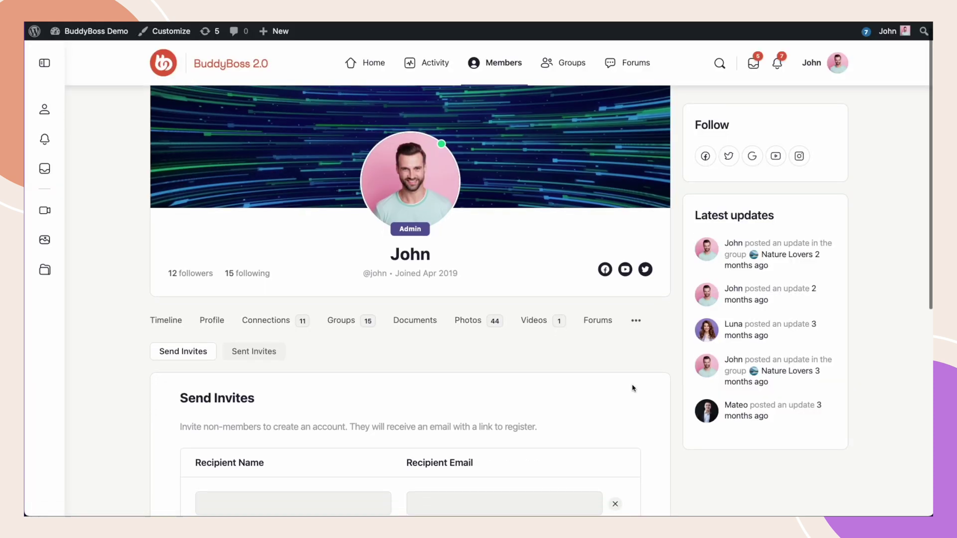
# - Enter the recipient's name and their buddyboss.com email address in the invite form
pyautogui.click(246, 301)
pyautogui.write('Graham')
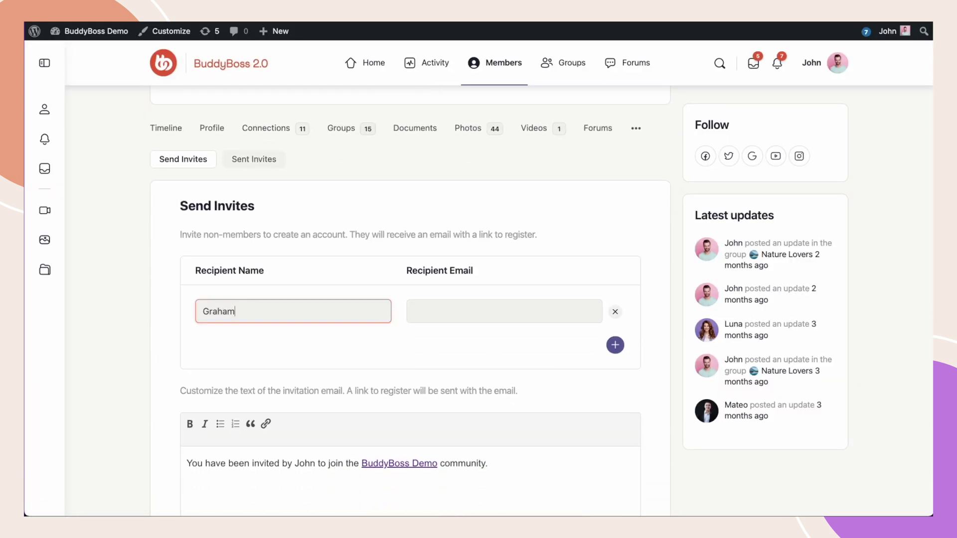
pyautogui.press('Tab')
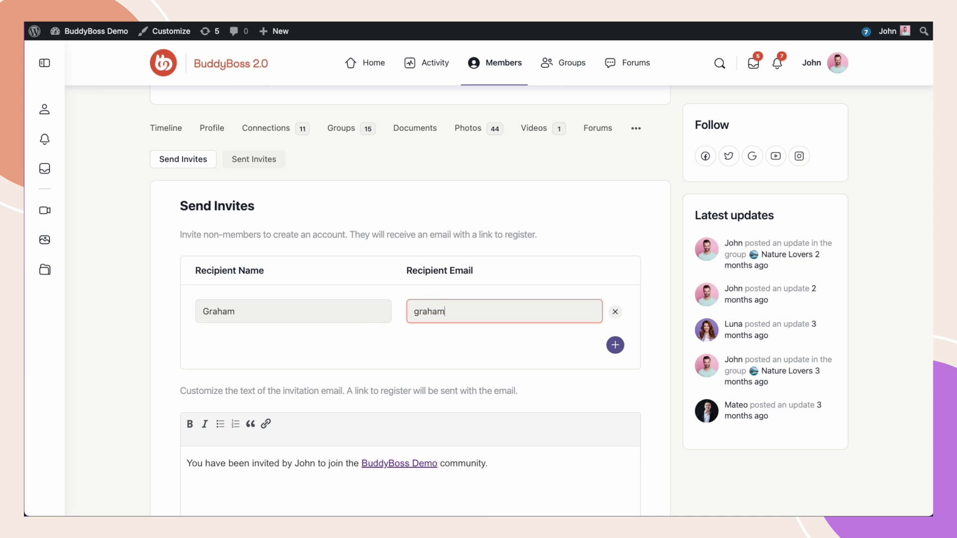
pyautogui.scroll(-3, 381, 373)
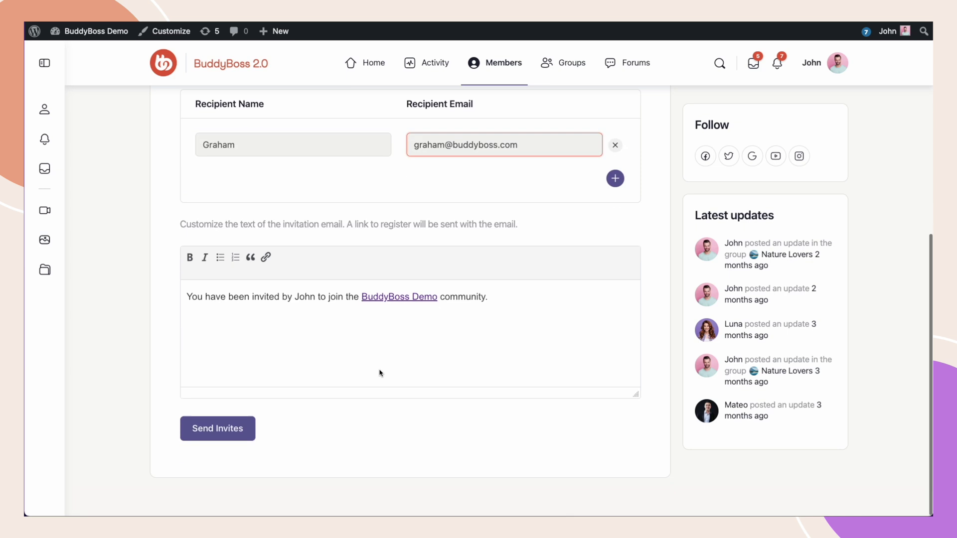
# - Send the invitation and review the blacklisted email-or-domain error on Sent Invites
pyautogui.click(209, 430)
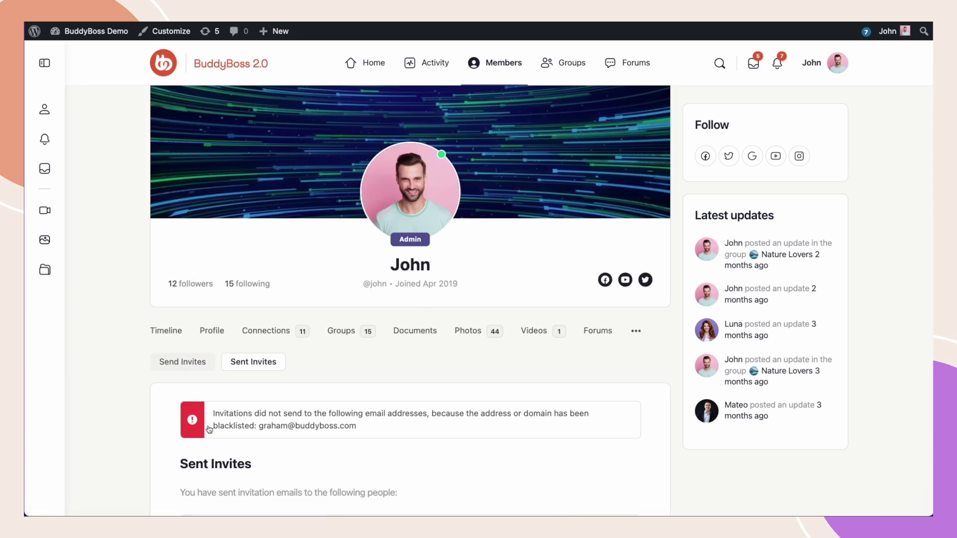
pyautogui.scroll(-2, 209, 429)
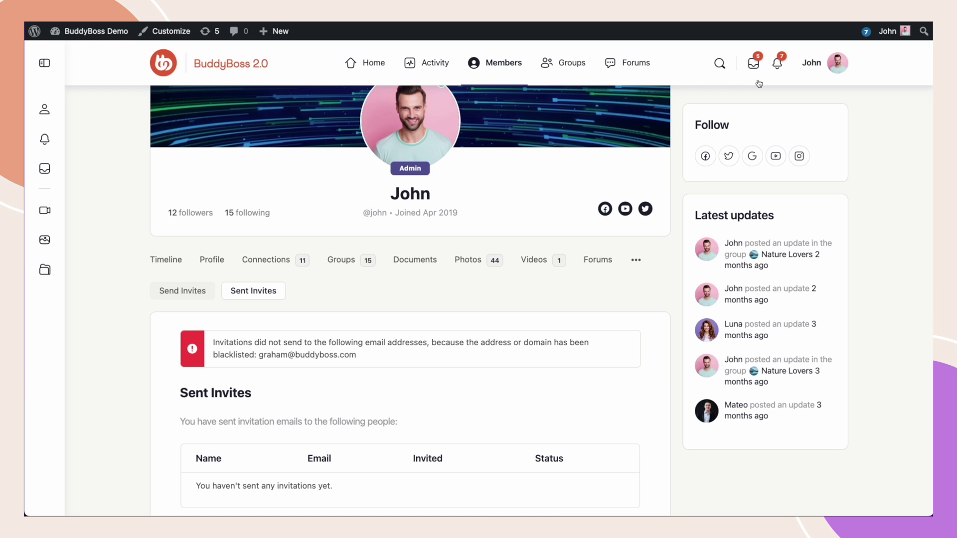
# - On Account > Login Information, replace the account email with another buddyboss.com address and save
pyautogui.moveTo(813, 67)
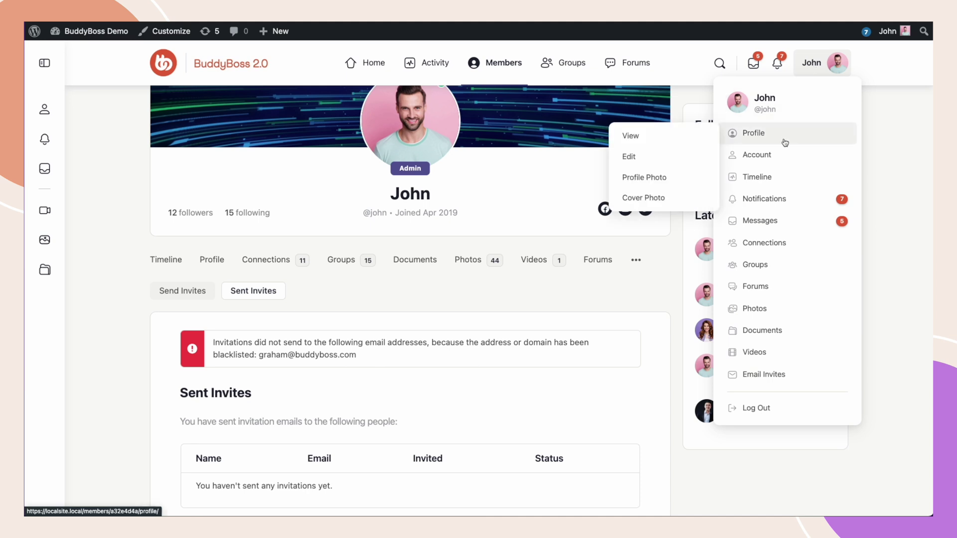
pyautogui.moveTo(776, 153)
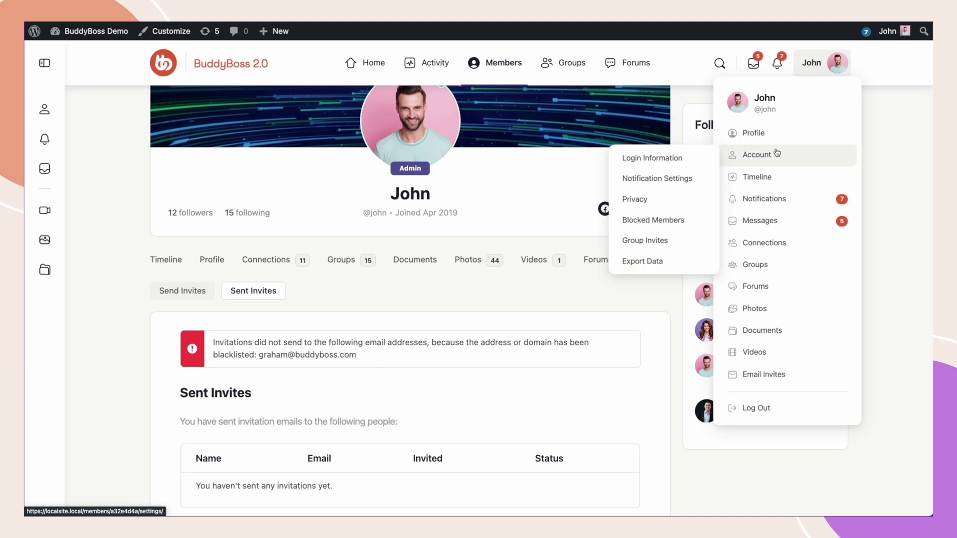
pyautogui.click(685, 156)
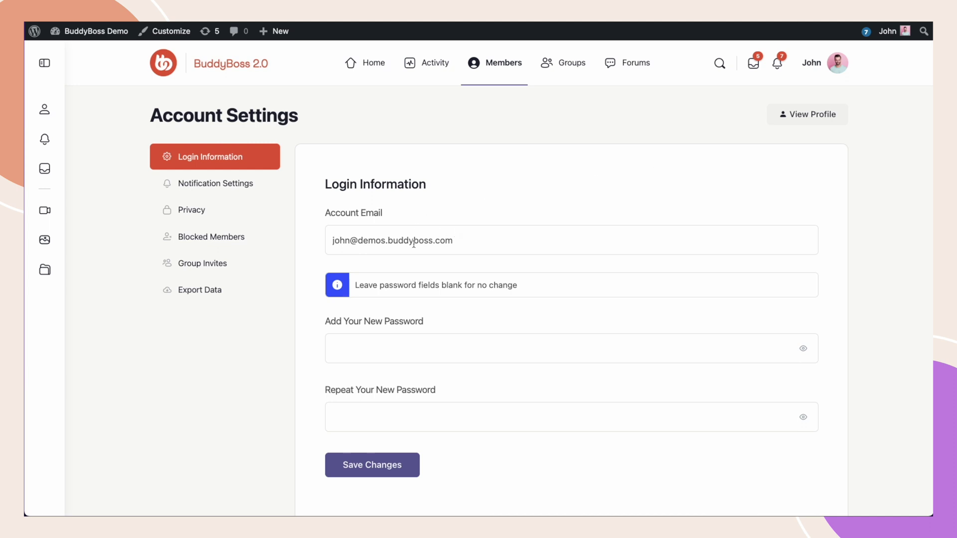
pyautogui.tripleClick(465, 240)
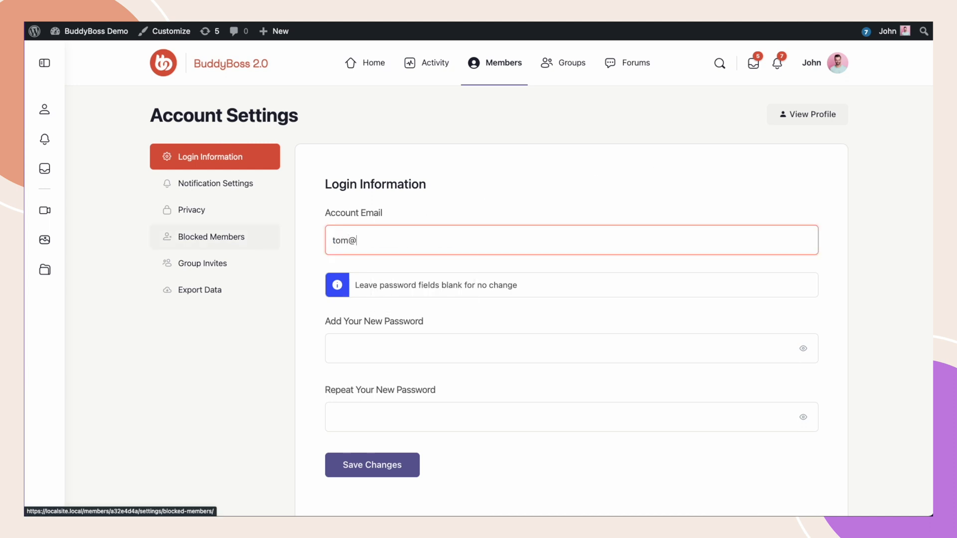
pyautogui.click(463, 220)
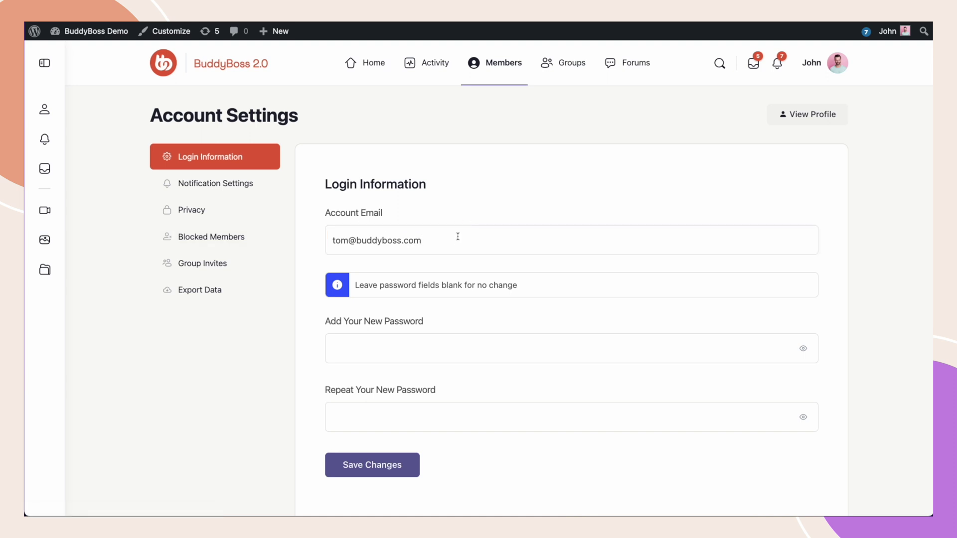
pyautogui.click(369, 459)
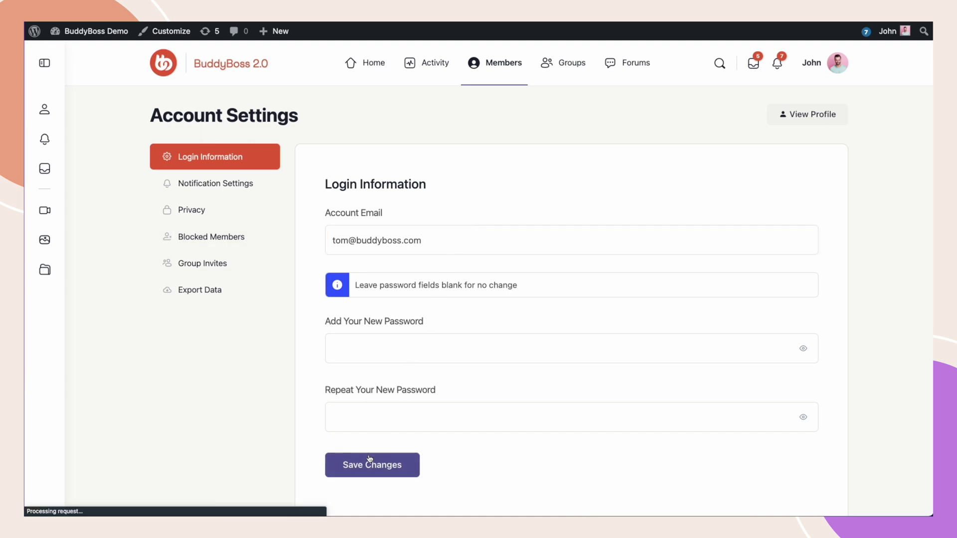